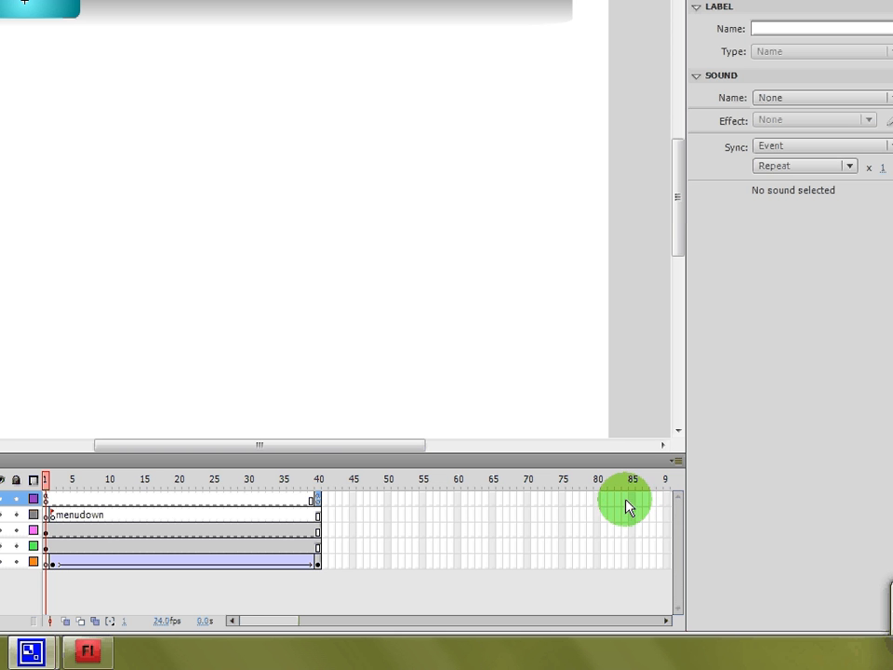
Insert a keyframe at frame 80 of the ACTIONS layer
click(598, 501)
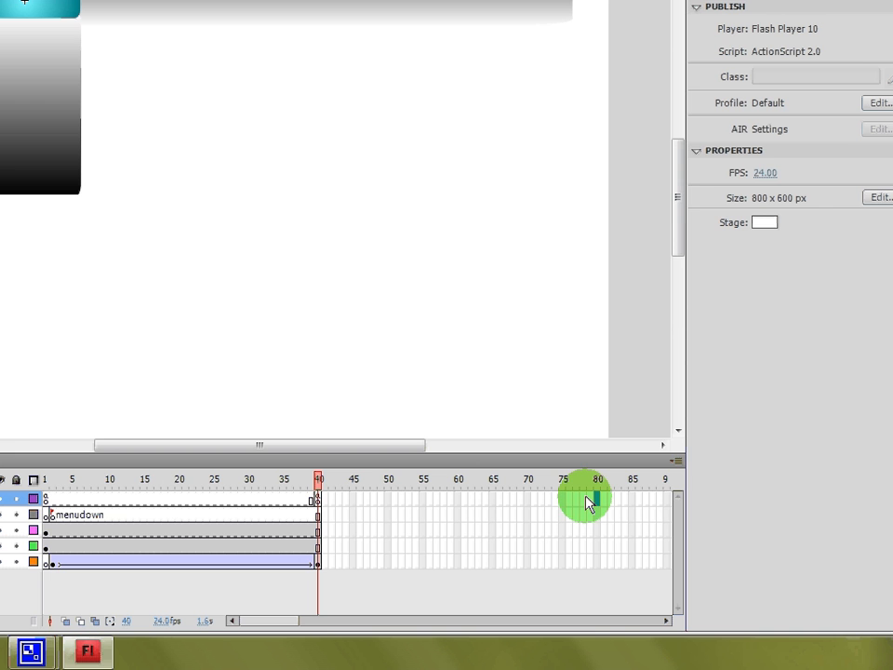
right_click(597, 499)
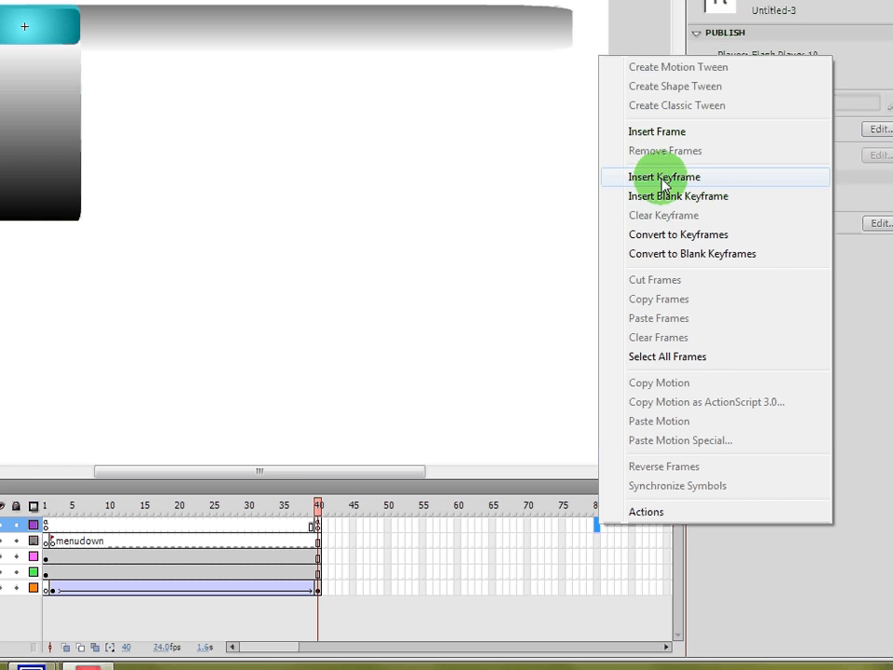
click(663, 180)
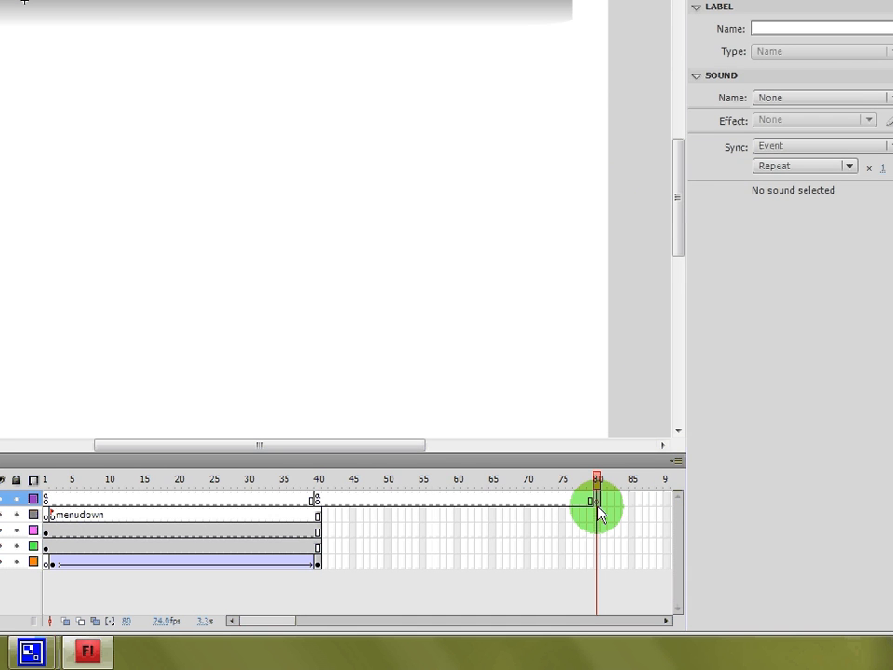
Extend the label, transparent button and main button graphic layers to frame 80 with regular frames
click(599, 514)
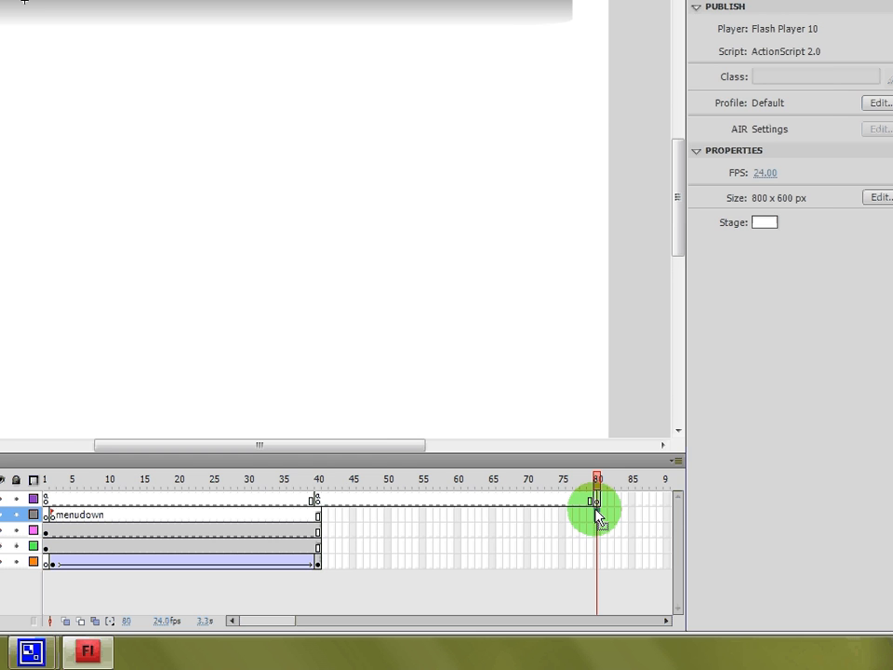
right_click(598, 514)
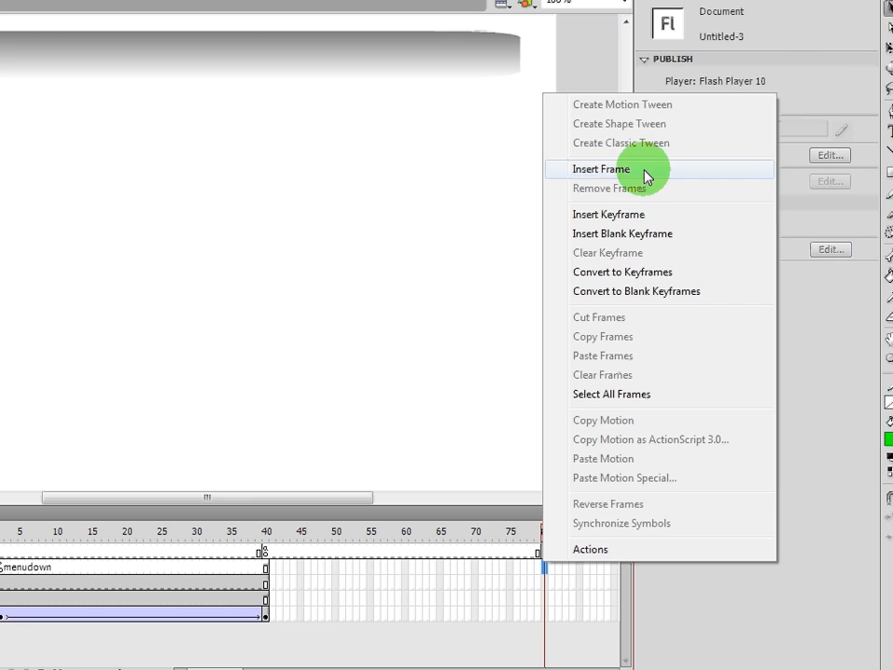
click(645, 171)
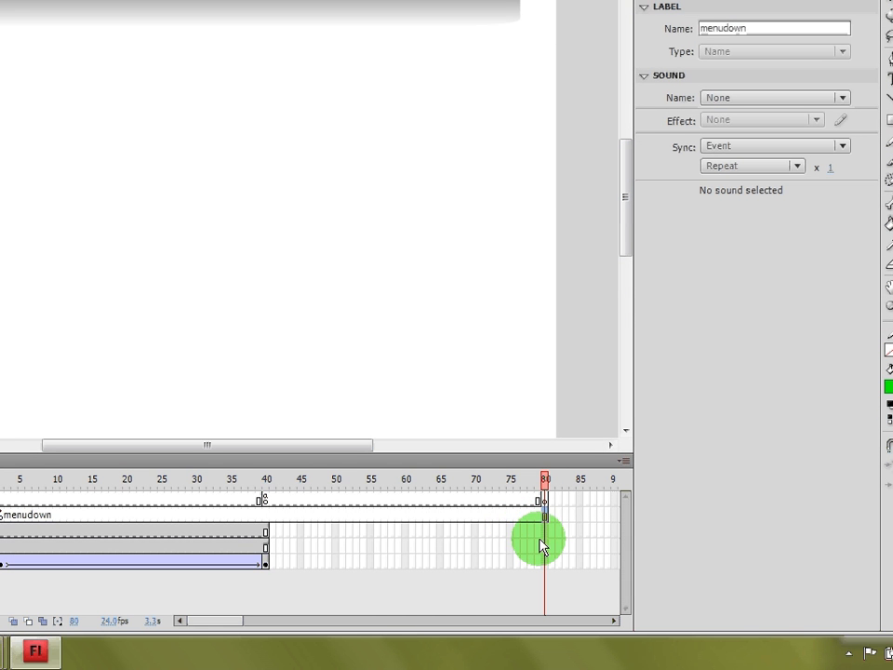
click(547, 526)
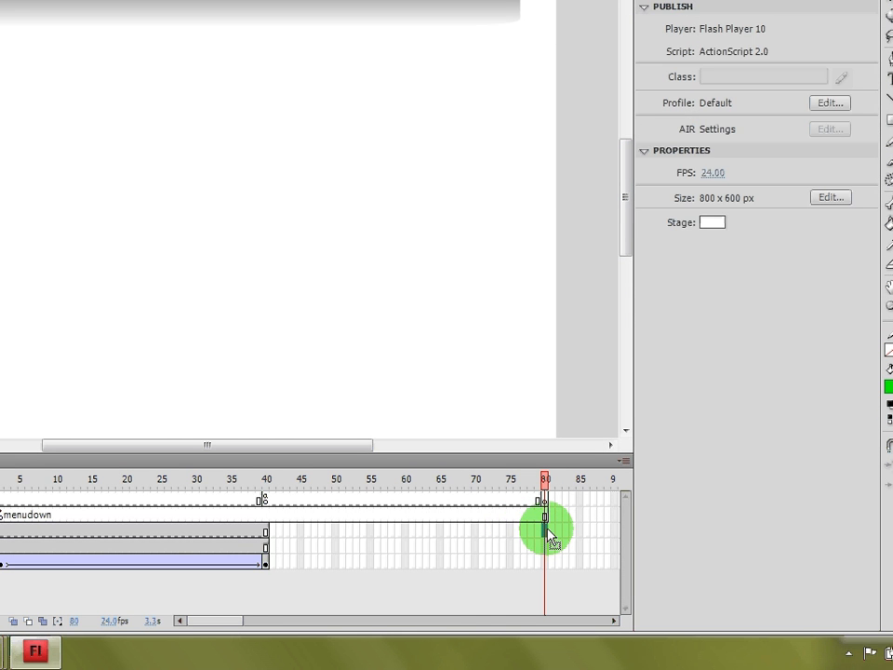
right_click(547, 532)
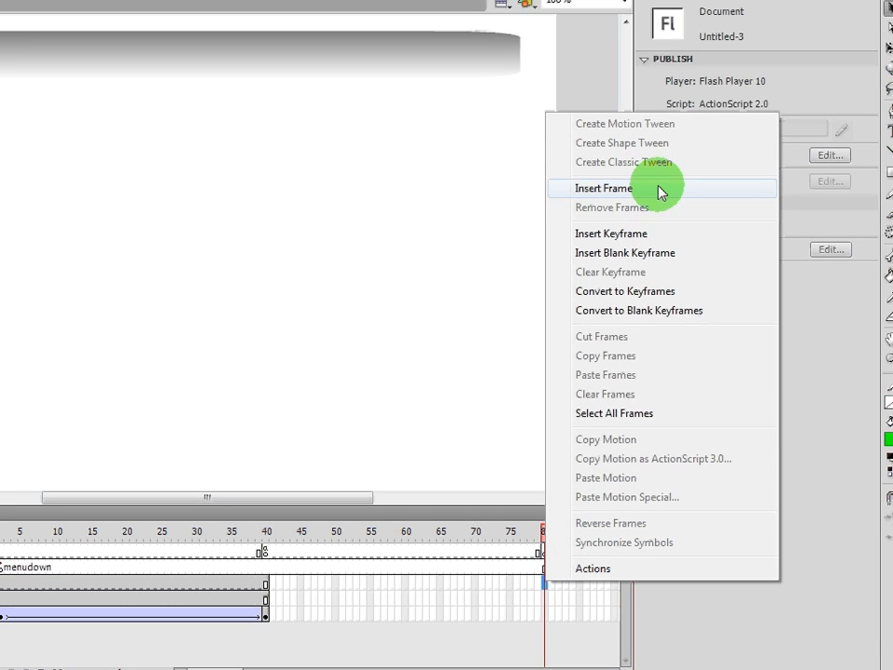
click(657, 137)
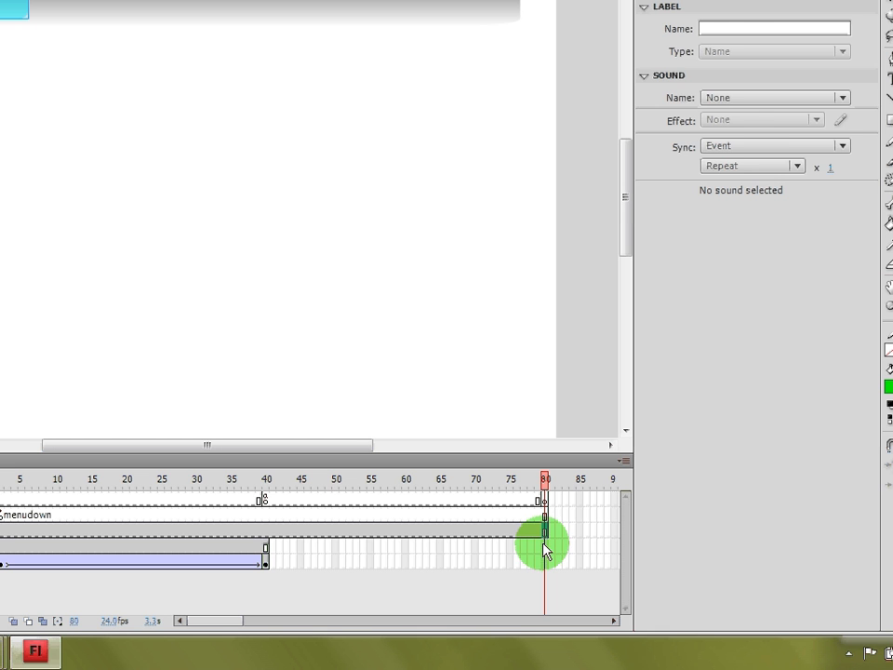
click(545, 551)
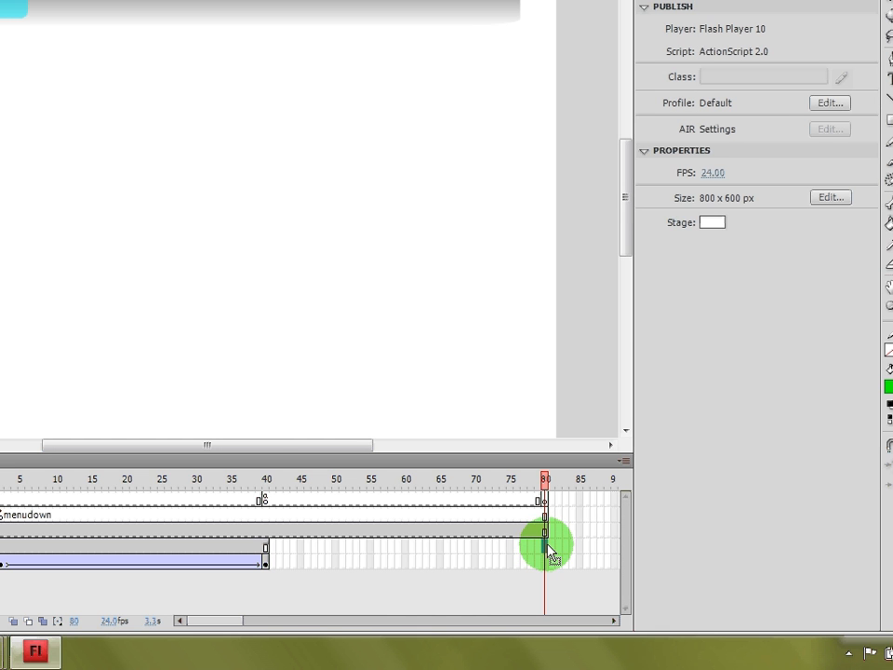
right_click(551, 556)
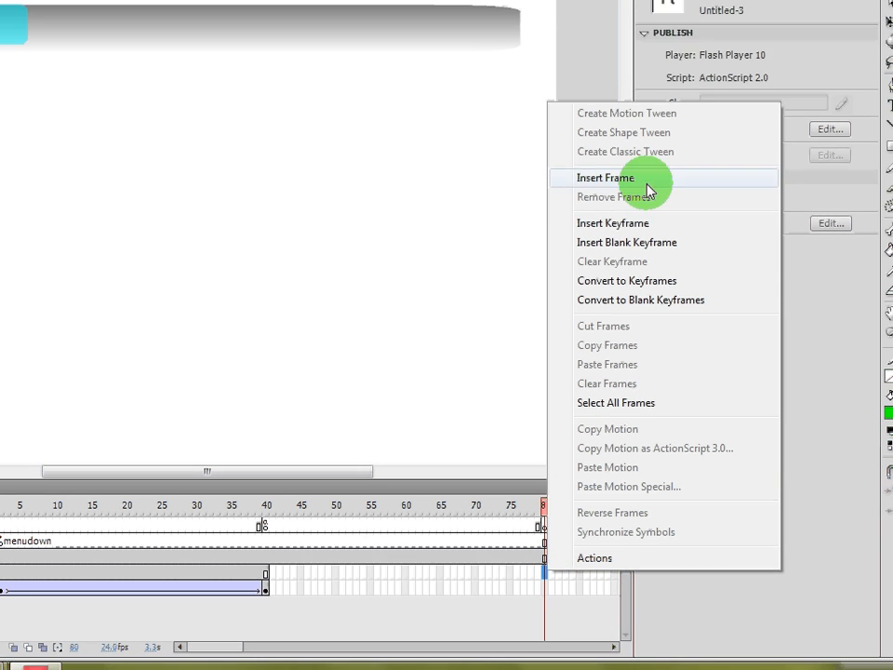
click(648, 190)
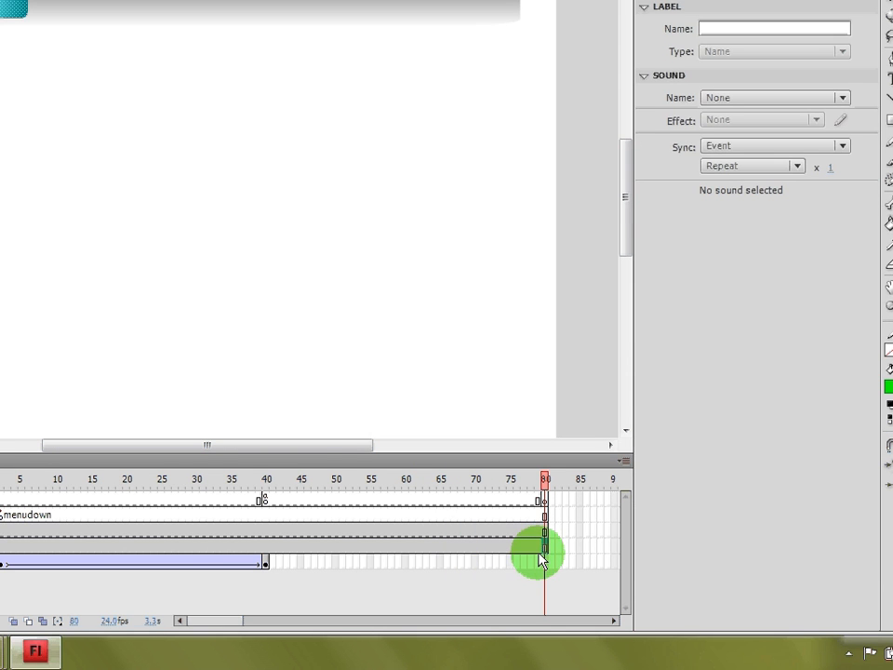
Insert a keyframe at frame 80 of the DROPDOWN MENU layer and scrub through the timeline
right_click(544, 559)
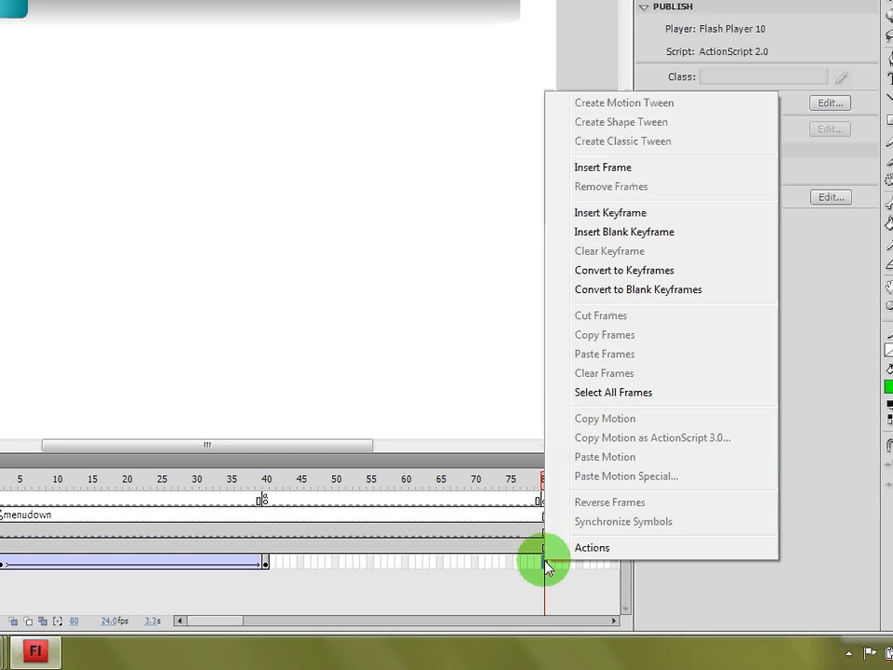
click(655, 217)
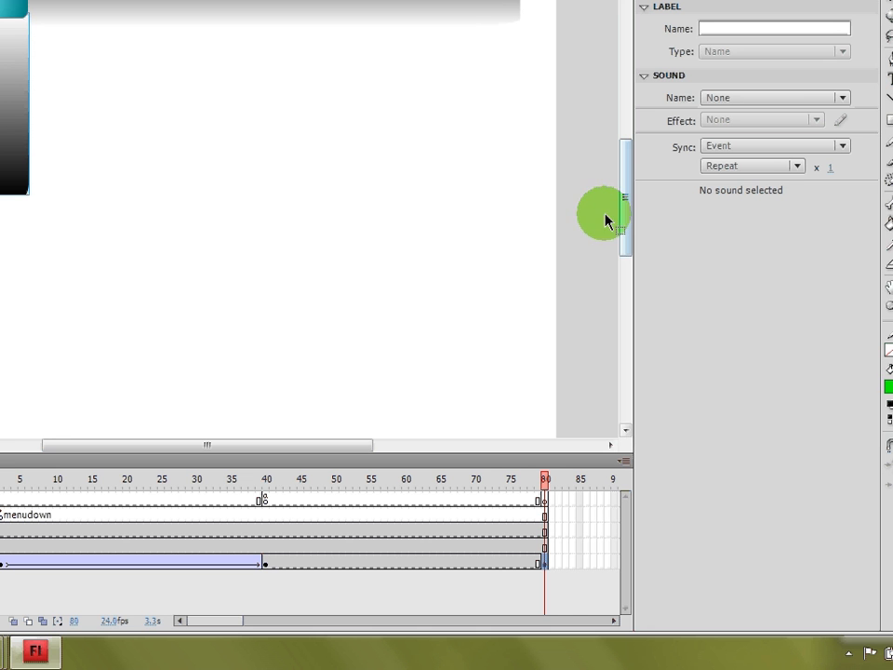
drag(286, 489, 621, 566)
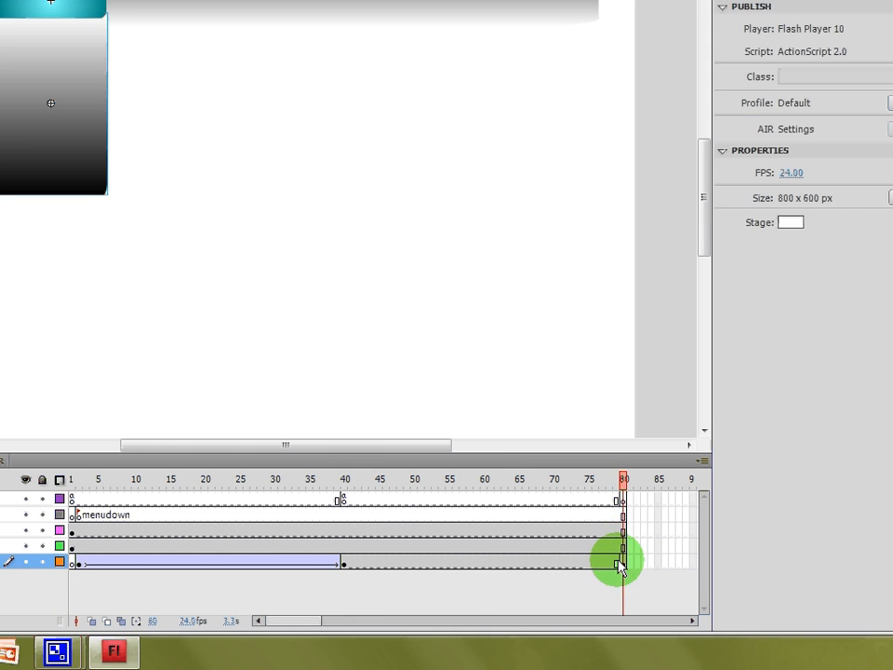
At frame 80, shrink the dropdown graphic vertically to a strip about 14 px high just under the main button
click(621, 566)
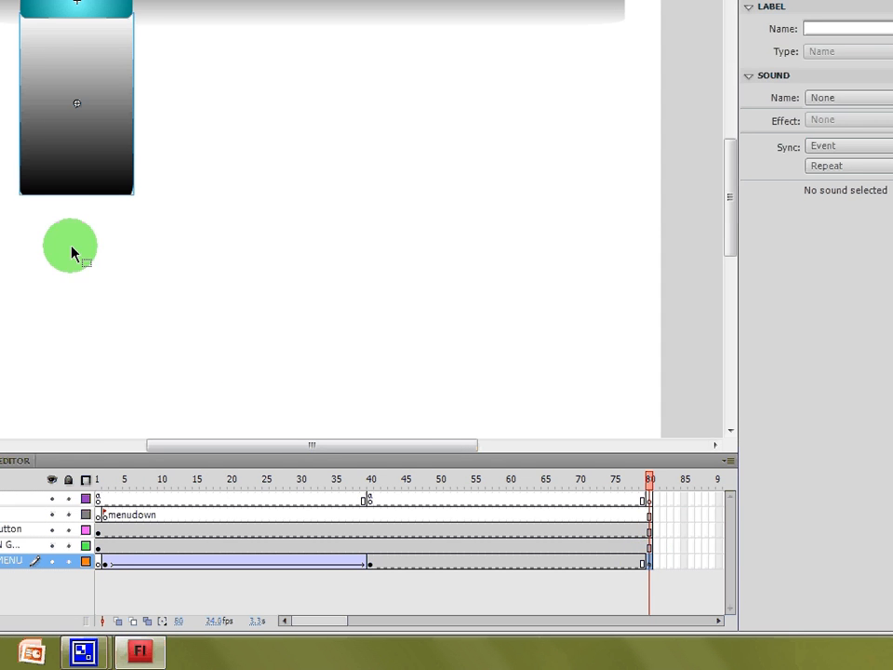
click(51, 197)
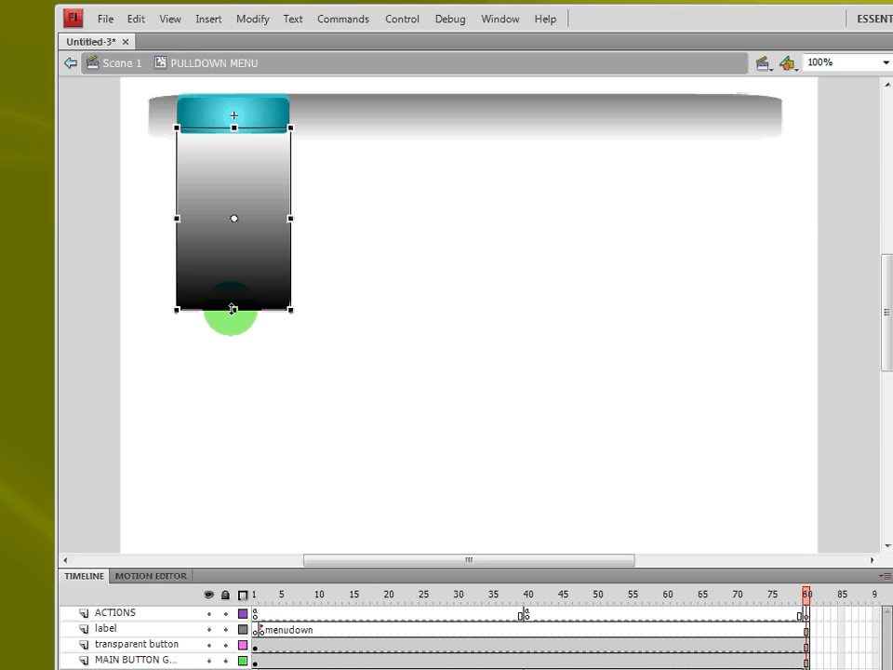
drag(233, 309, 246, 135)
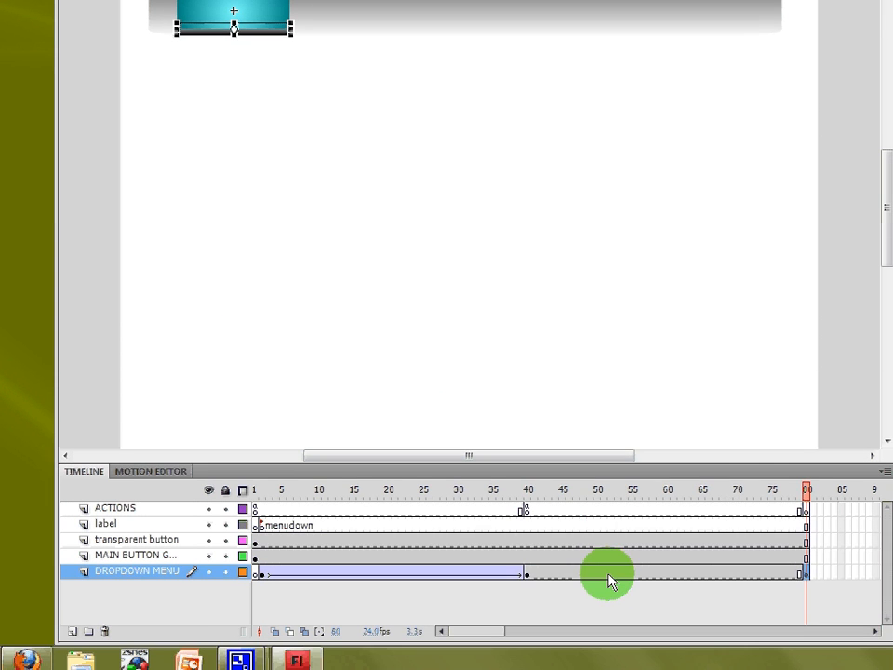
Create a classic tween between frames 40 and 80 of the DROPDOWN MENU layer and scrub through it
right_click(592, 575)
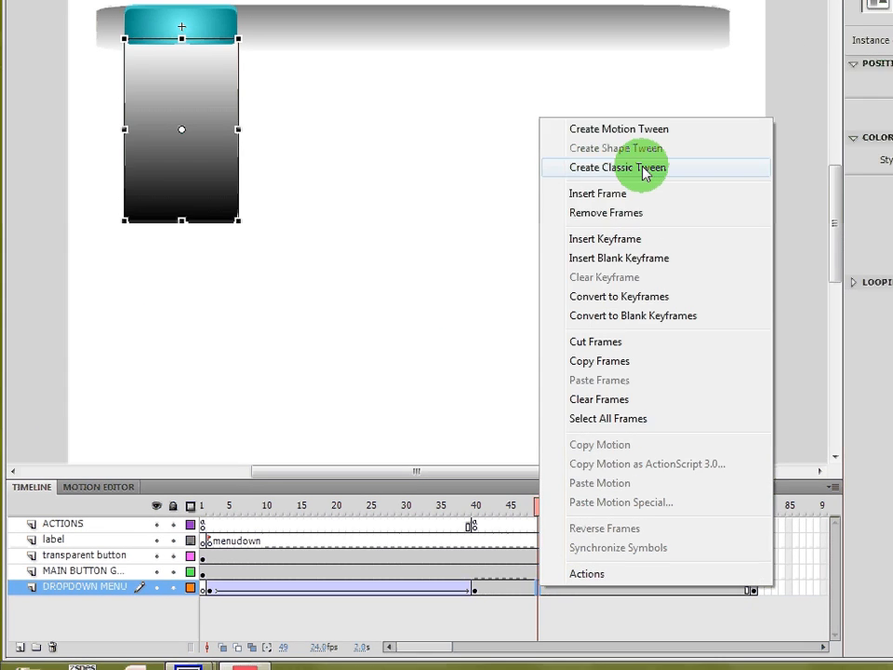
click(644, 167)
drag(526, 503, 625, 519)
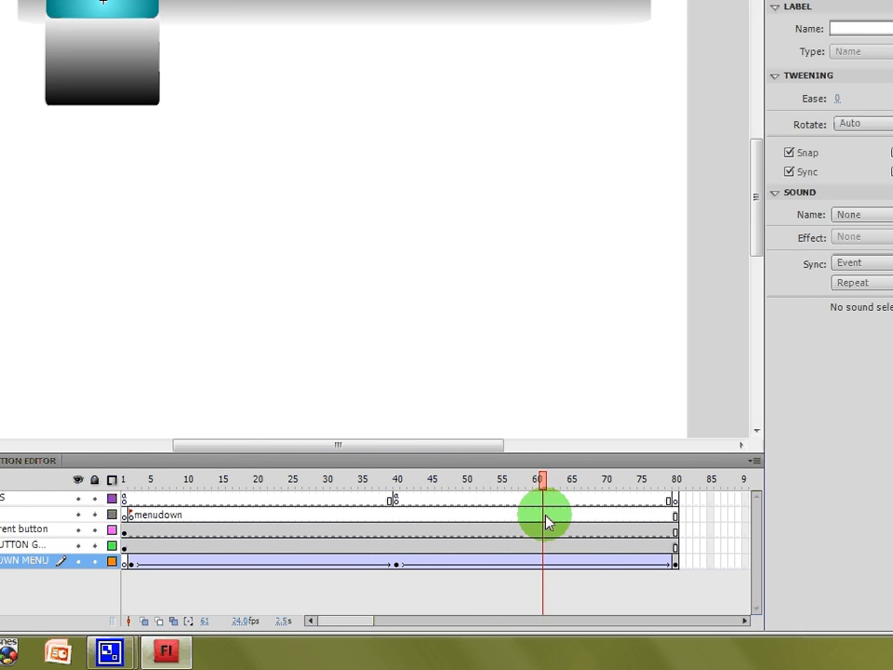
drag(546, 523, 594, 549)
Set the ease of the frame 40–80 dropdown tween to 100 out and preview the animation along the timeline
click(606, 563)
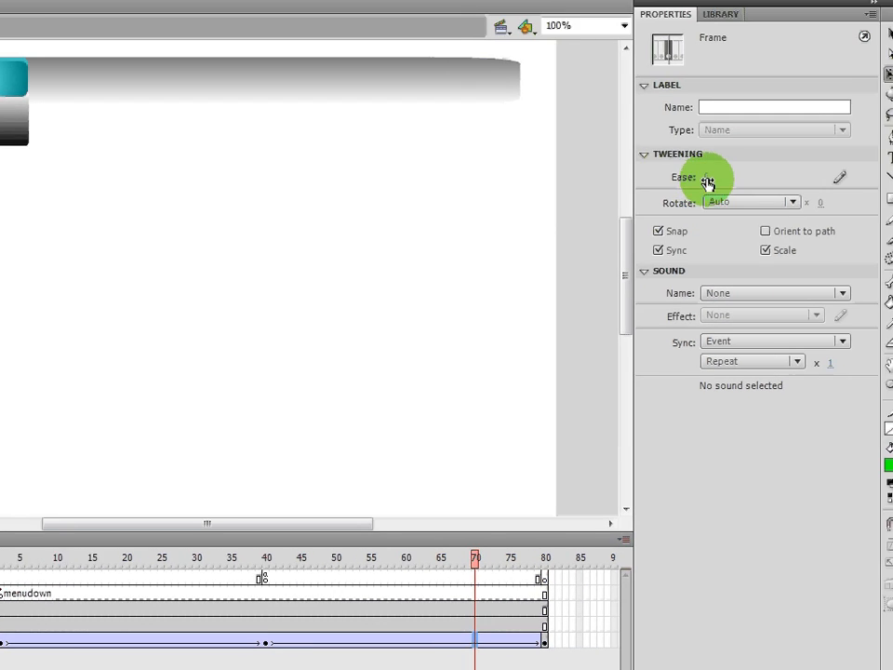
drag(842, 101, 892, 99)
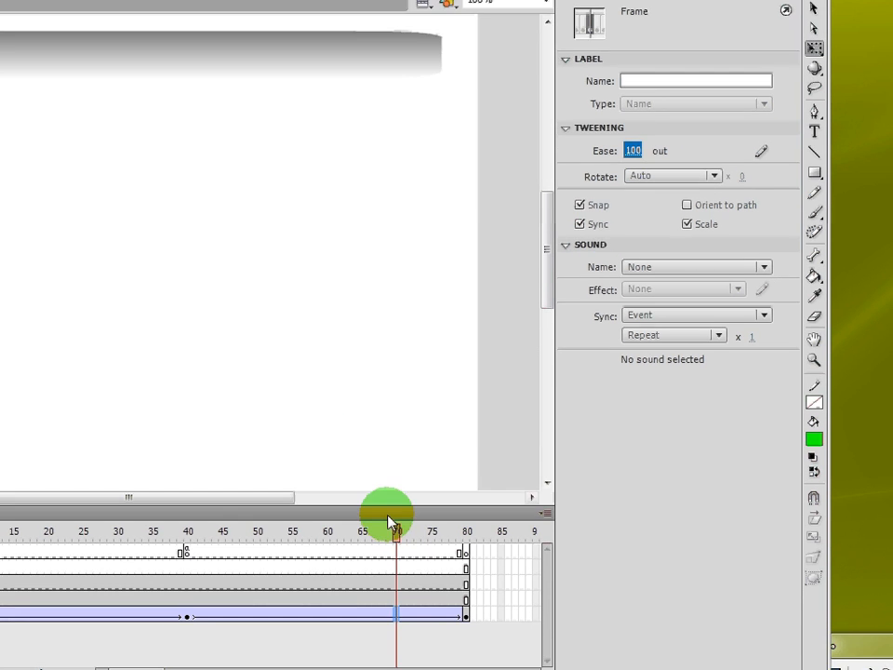
drag(419, 557, 365, 559)
drag(339, 488, 55, 585)
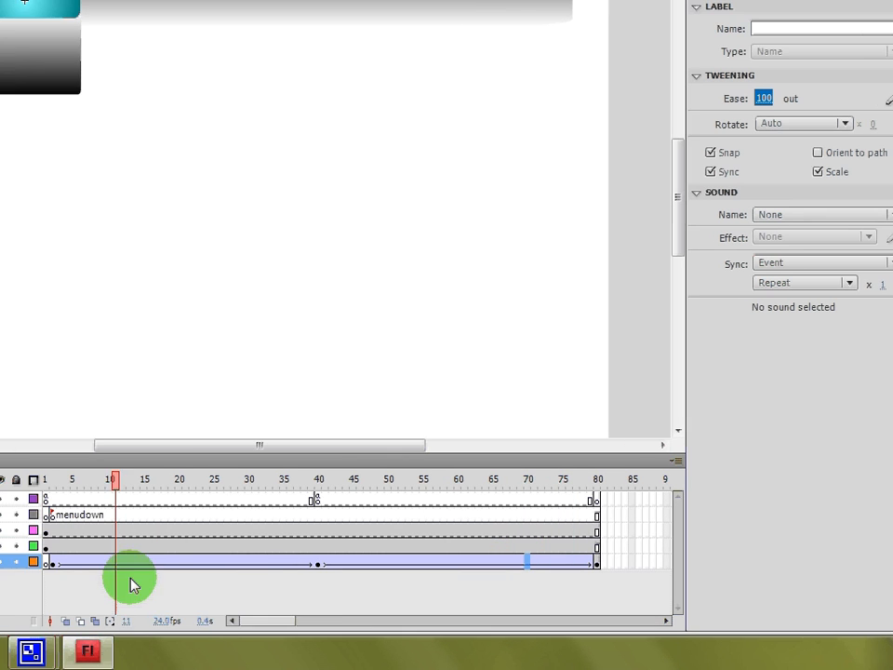
drag(131, 584, 59, 622)
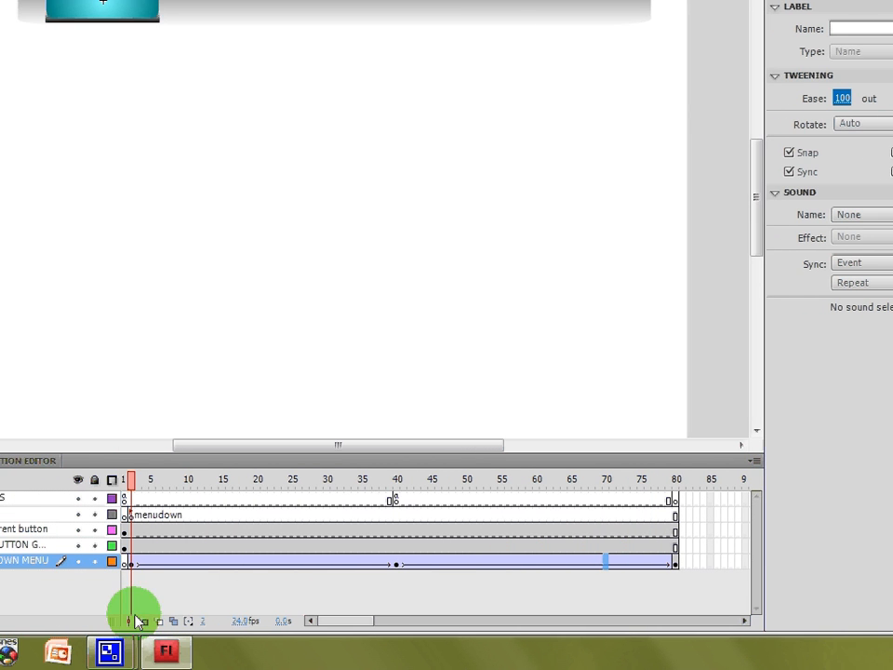
drag(135, 615, 153, 611)
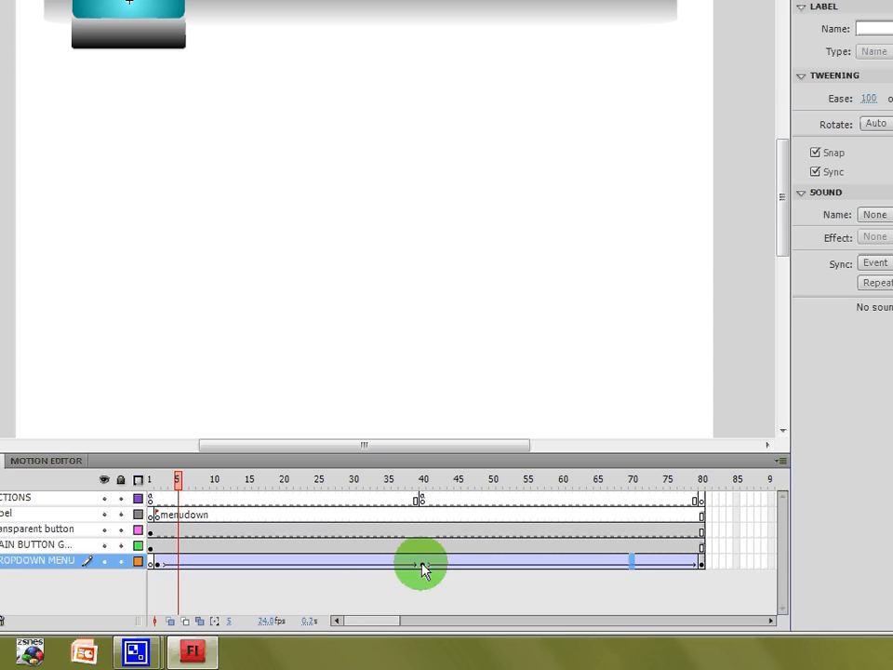
Apply an Alpha color effect of 0% to the dropdown graphic at frame 2 and preview the fade along the timeline
click(158, 562)
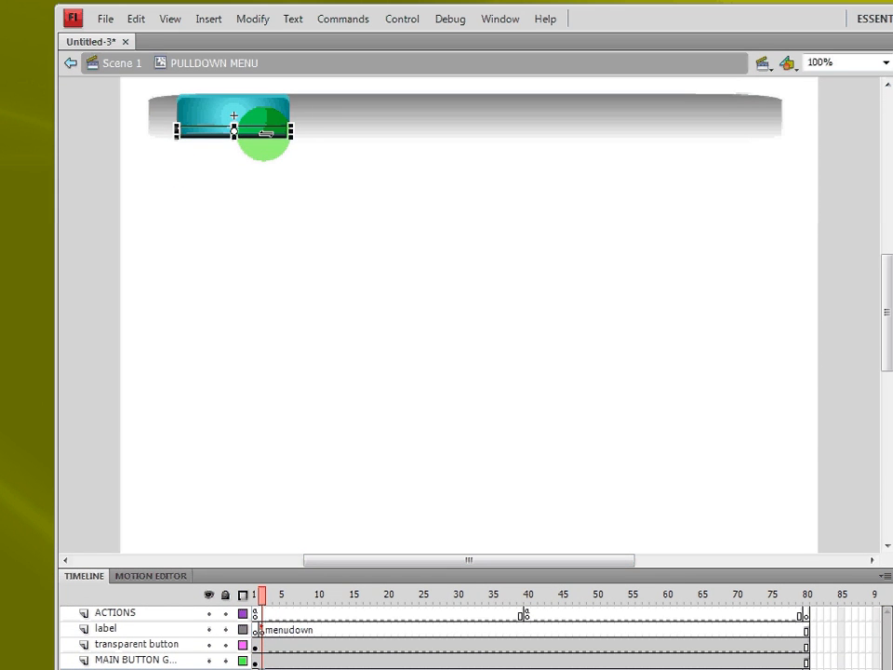
click(261, 138)
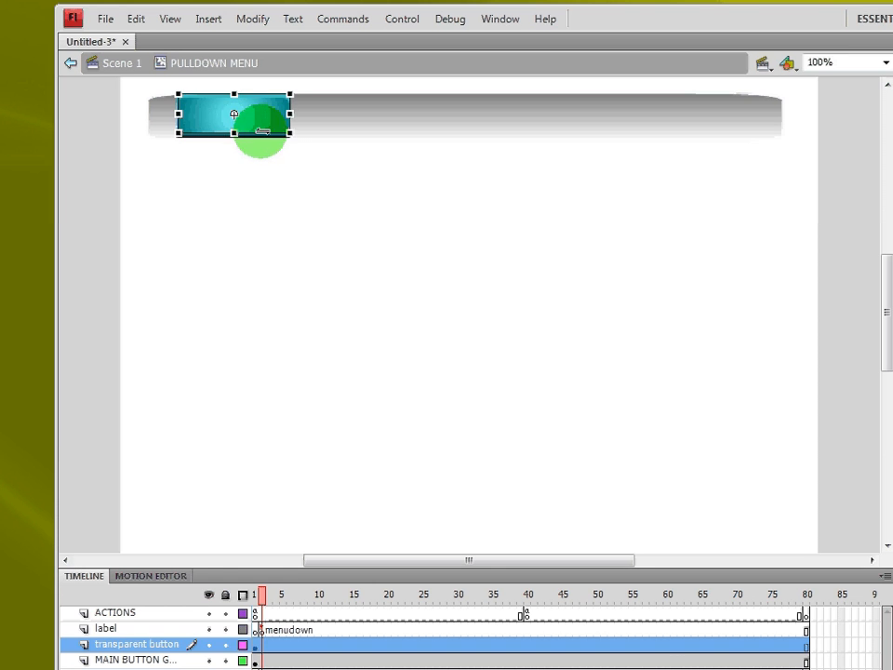
click(261, 137)
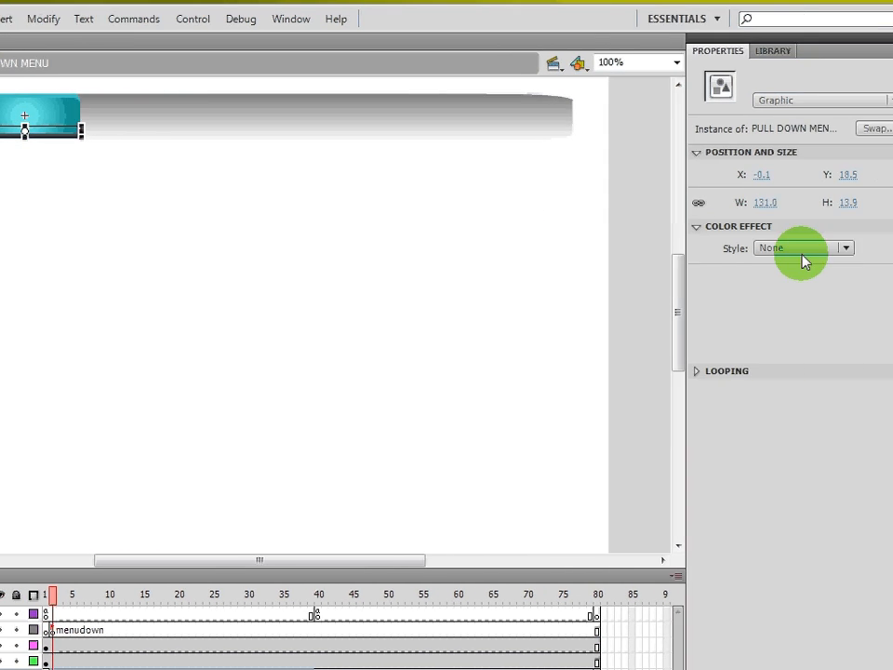
click(879, 247)
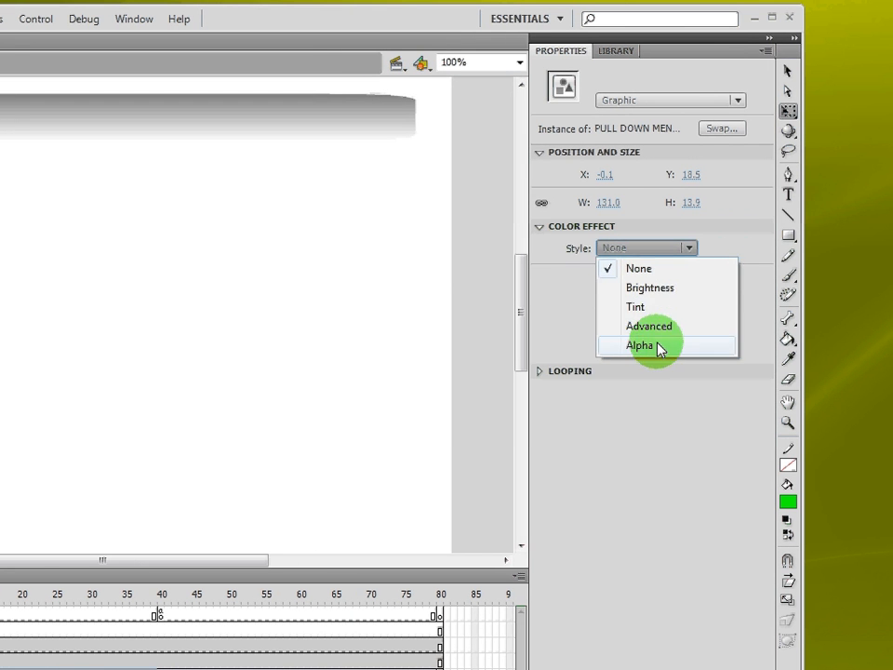
click(694, 346)
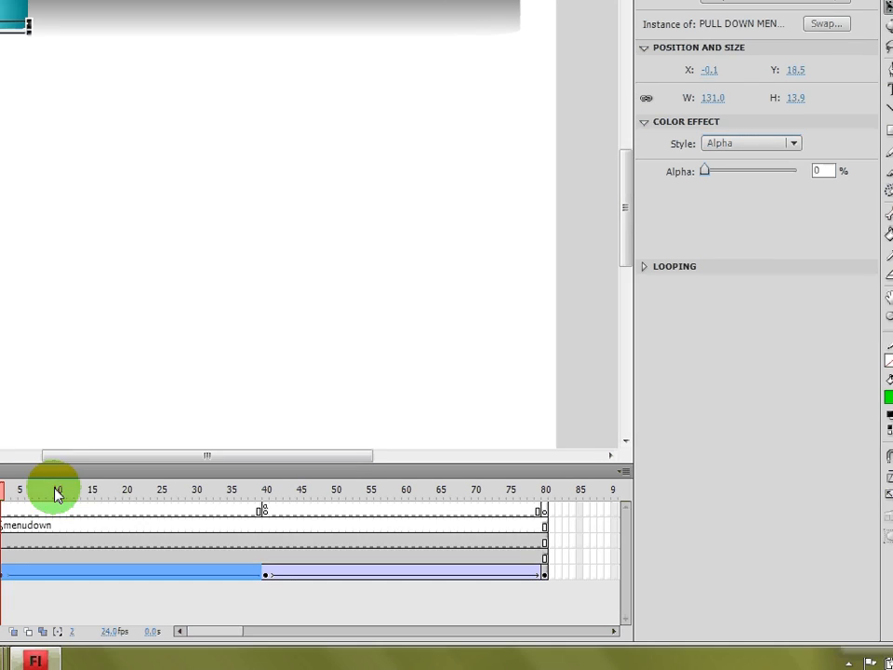
drag(2, 570, 129, 610)
drag(287, 529, 131, 532)
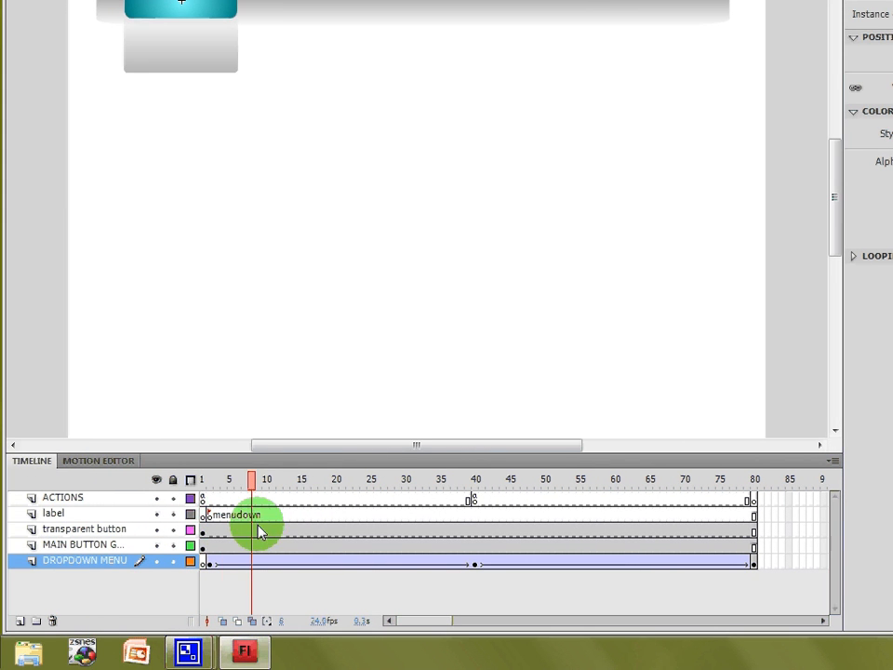
drag(261, 532, 823, 619)
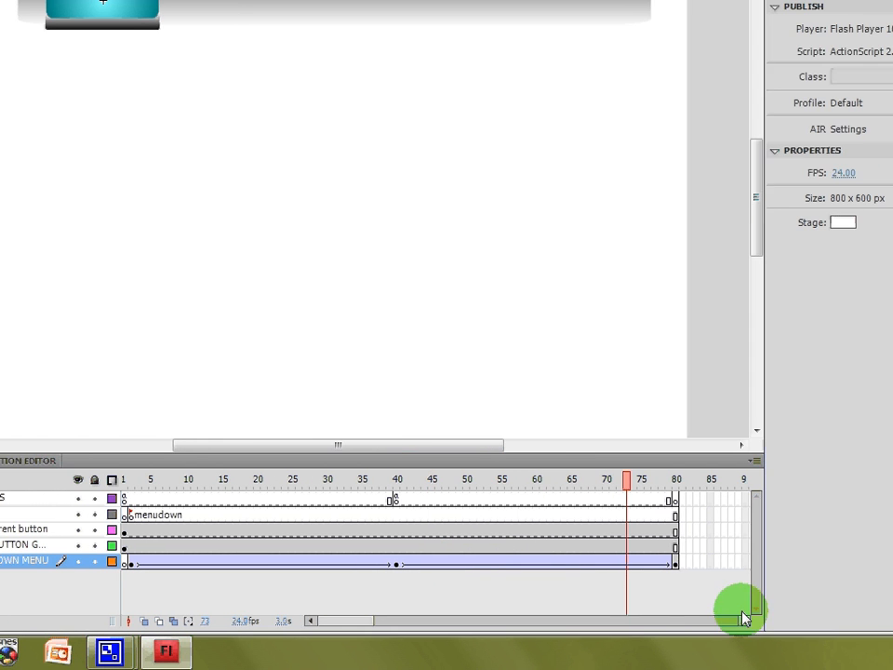
Apply an Alpha color effect of 0% to the collapsed dropdown graphic at frame 80
click(678, 564)
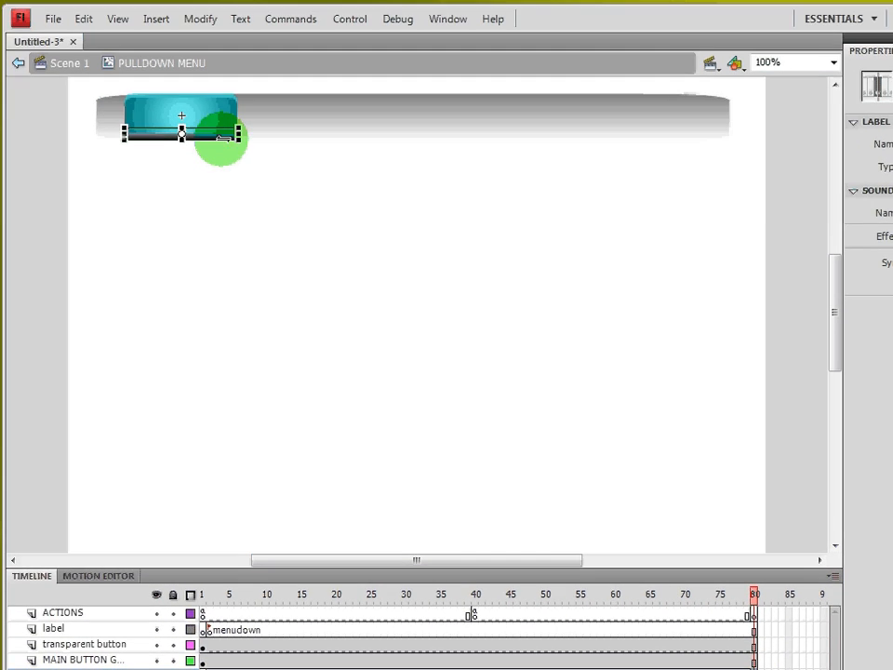
click(238, 137)
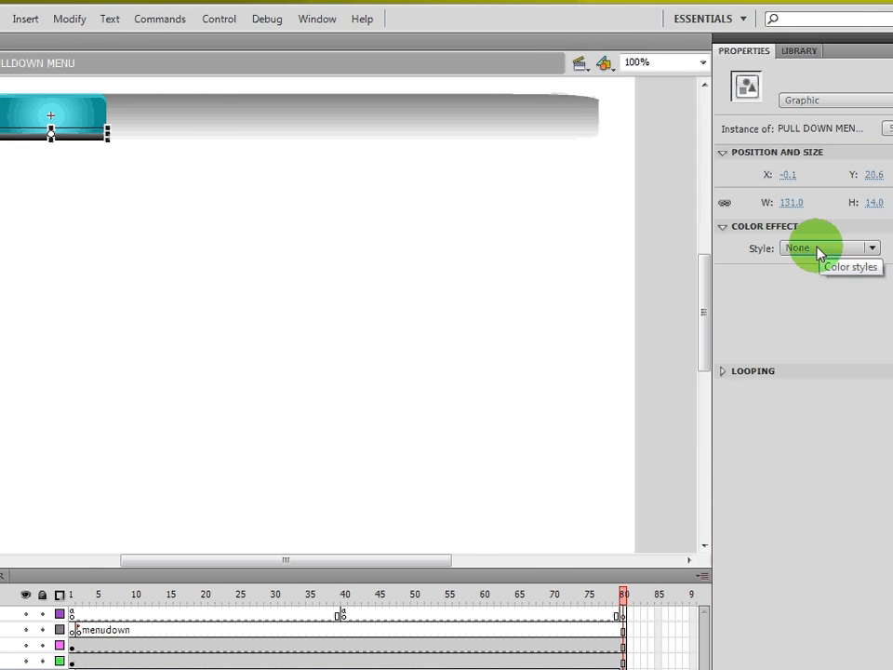
click(875, 250)
click(882, 348)
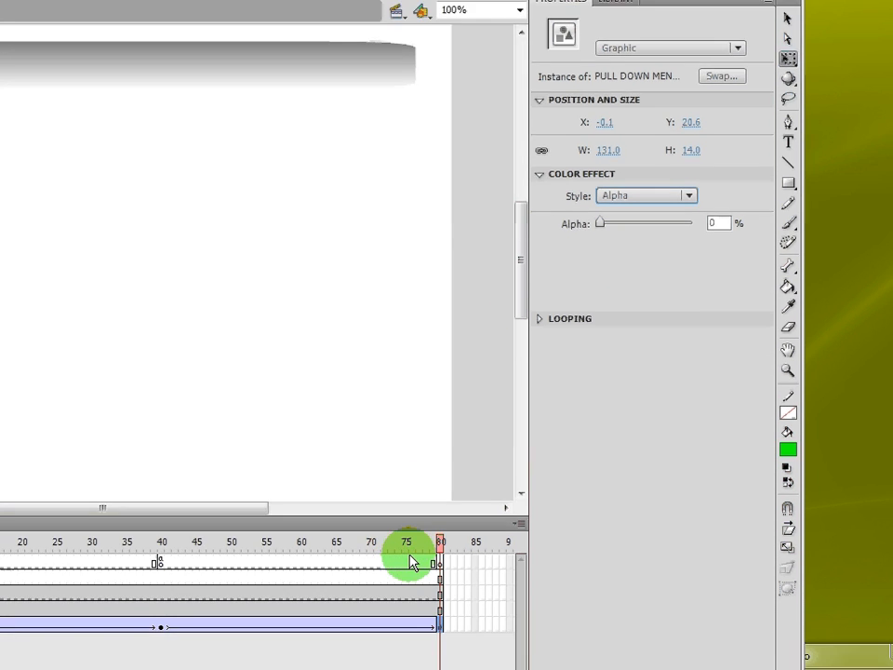
Preview the dropdown's opening and closing fade by scrubbing along the timeline, ending on frame 39
drag(435, 601, 238, 595)
drag(214, 496, 354, 543)
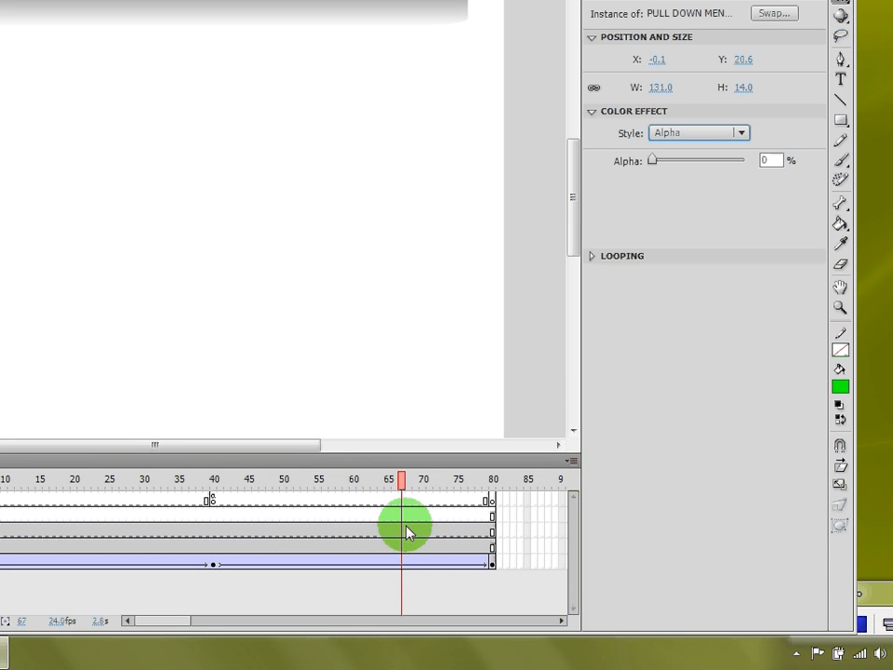
drag(406, 533, 220, 590)
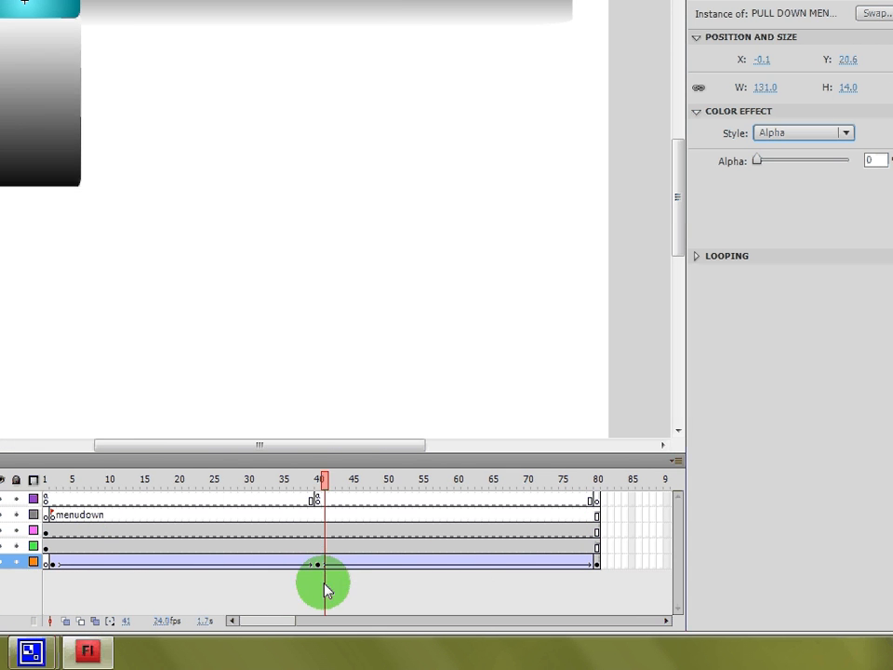
mouse_move(325, 590)
mouse_down()
mouse_move(466, 609)
mouse_move(295, 602)
mouse_move(318, 608)
mouse_move(311, 601)
mouse_up()
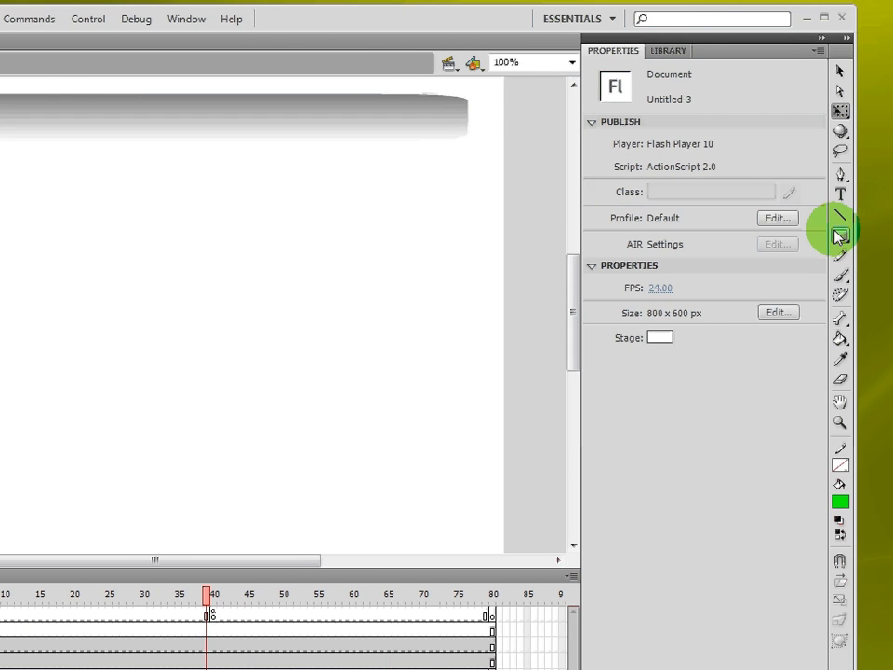
Add a new layer directly above DROPDOWN MENU and give it a name beginning with "transparent buttn"
click(781, 233)
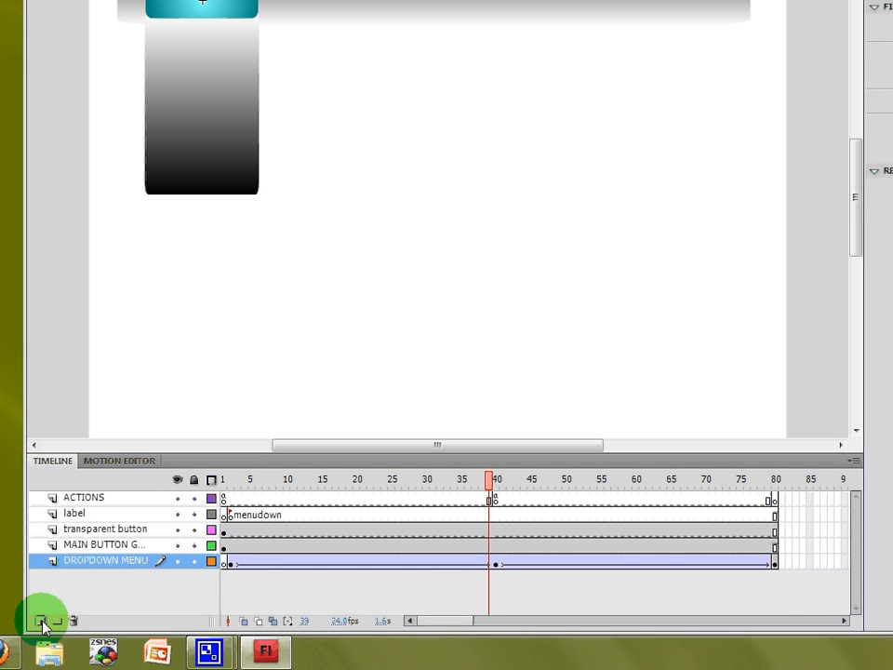
click(93, 621)
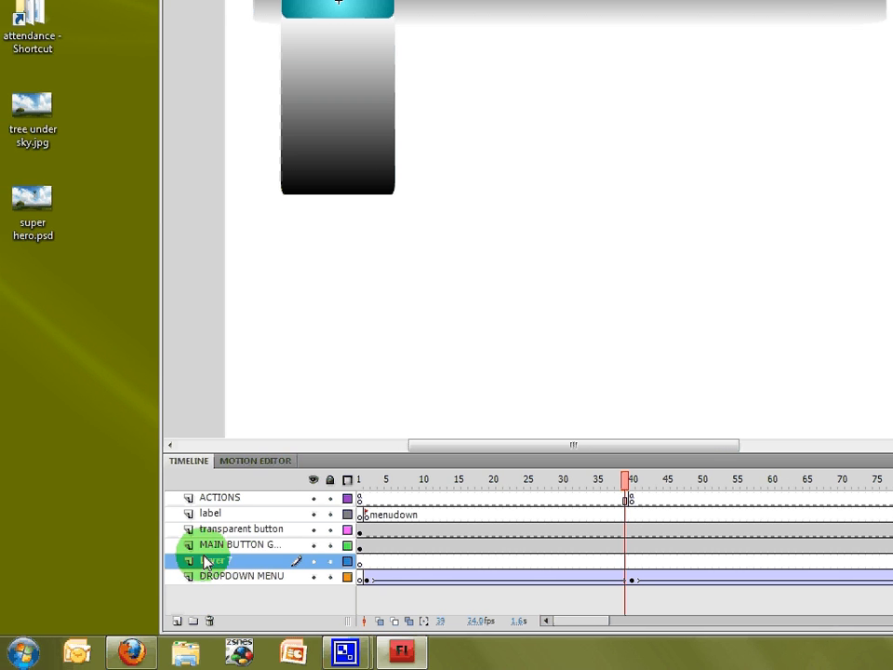
double_click(209, 562)
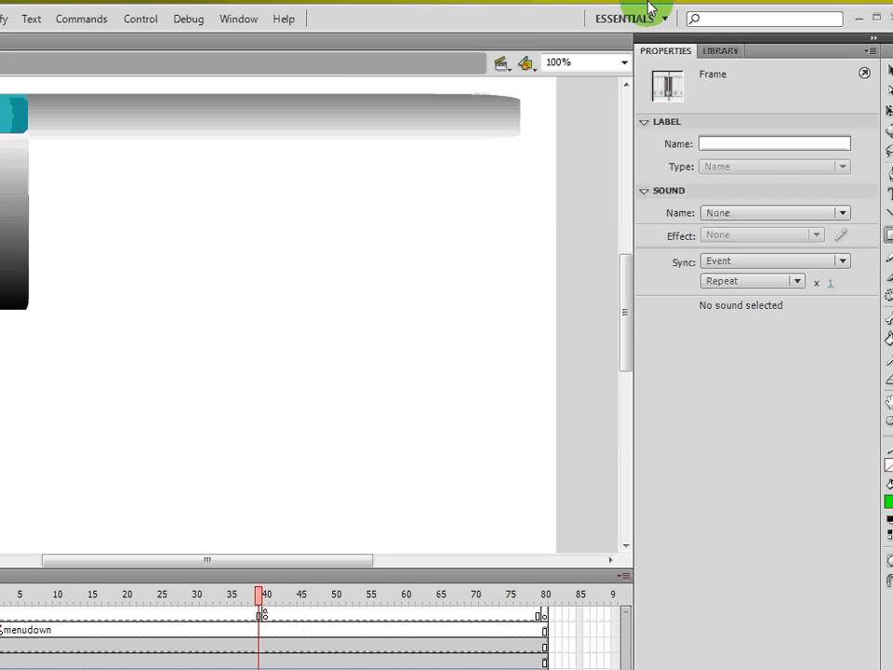
Set the Rectangle tool's corner radius to 0 for all corners
key(ctrl+shift+a)
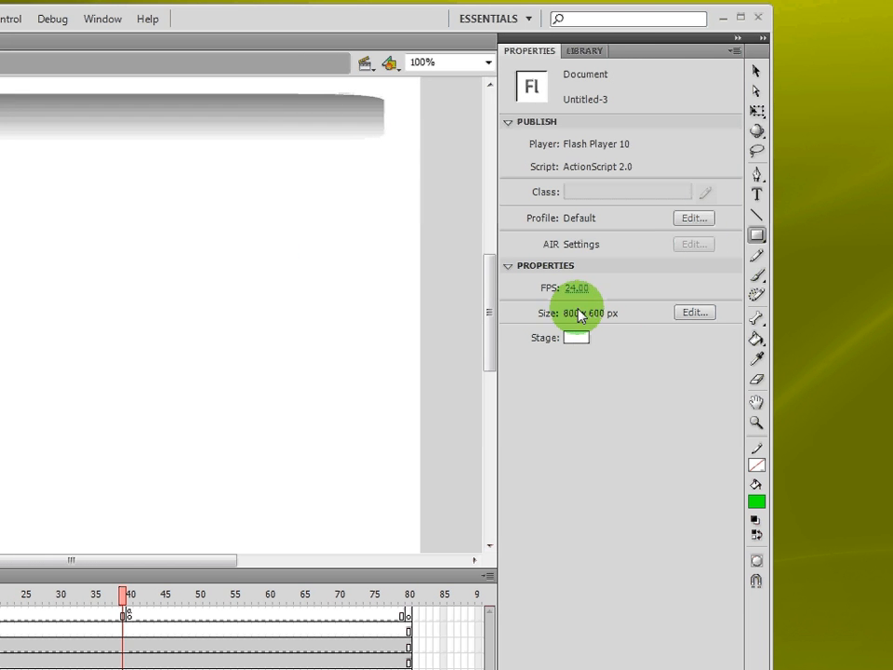
click(757, 235)
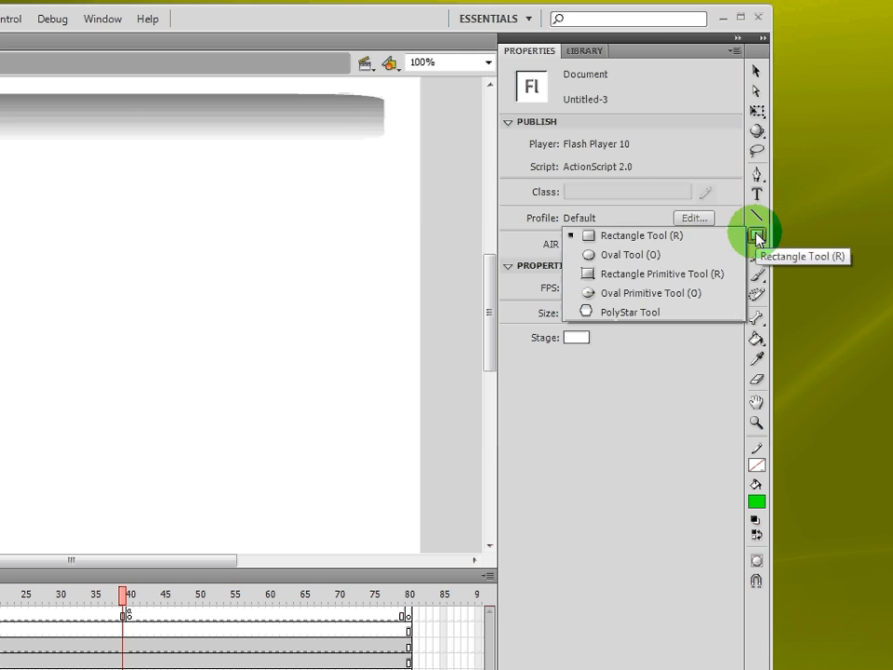
click(684, 239)
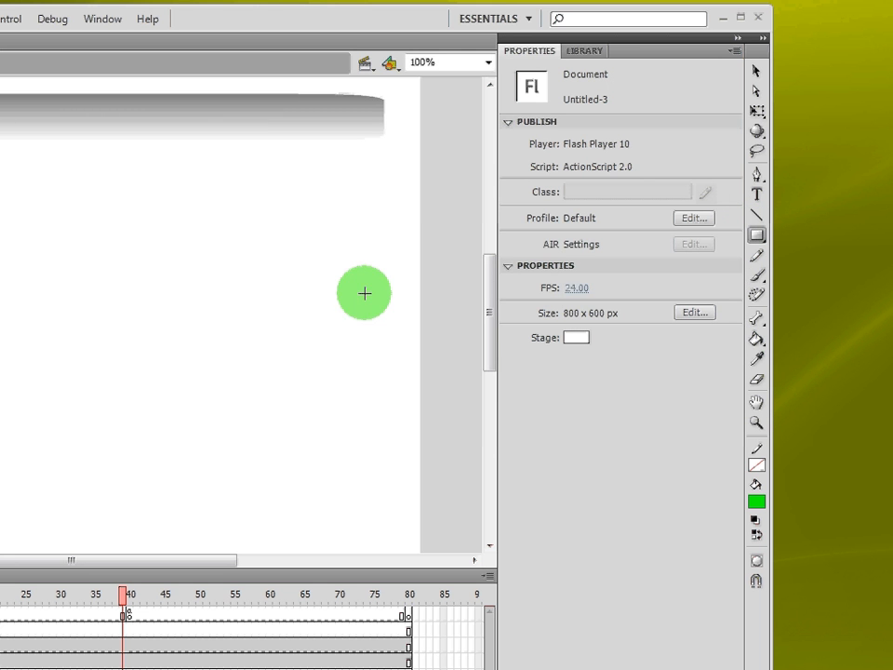
click(756, 71)
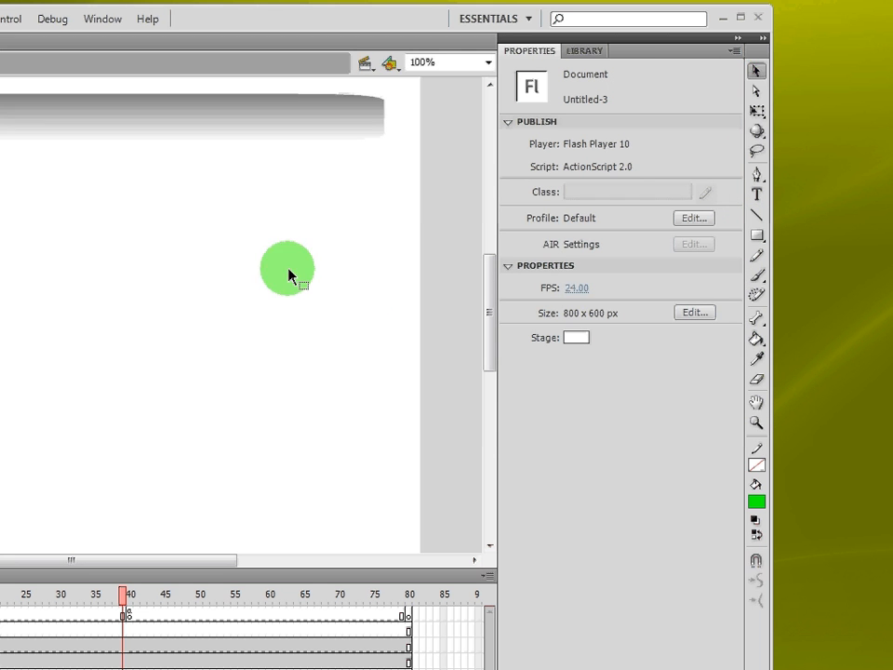
click(757, 235)
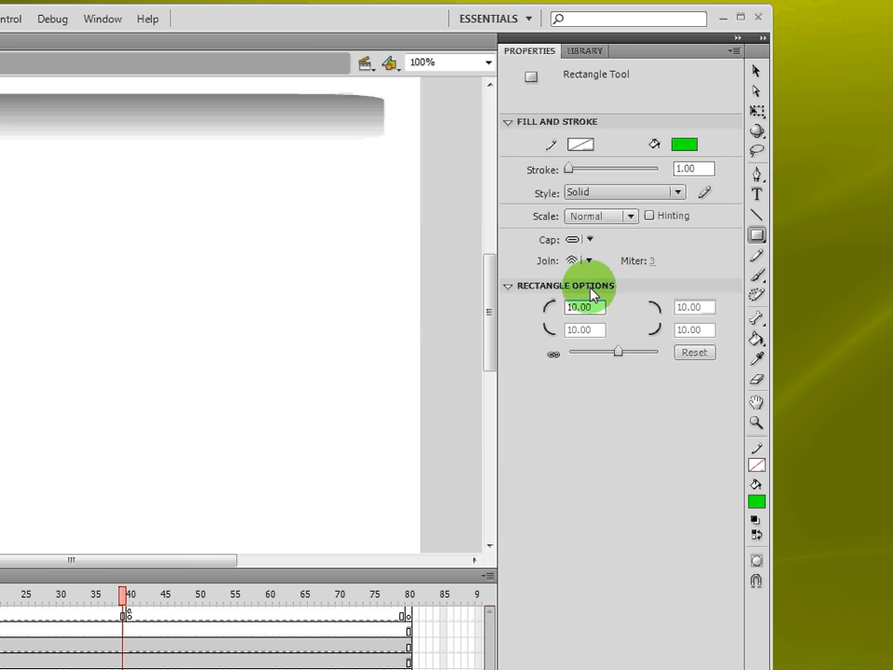
double_click(579, 307)
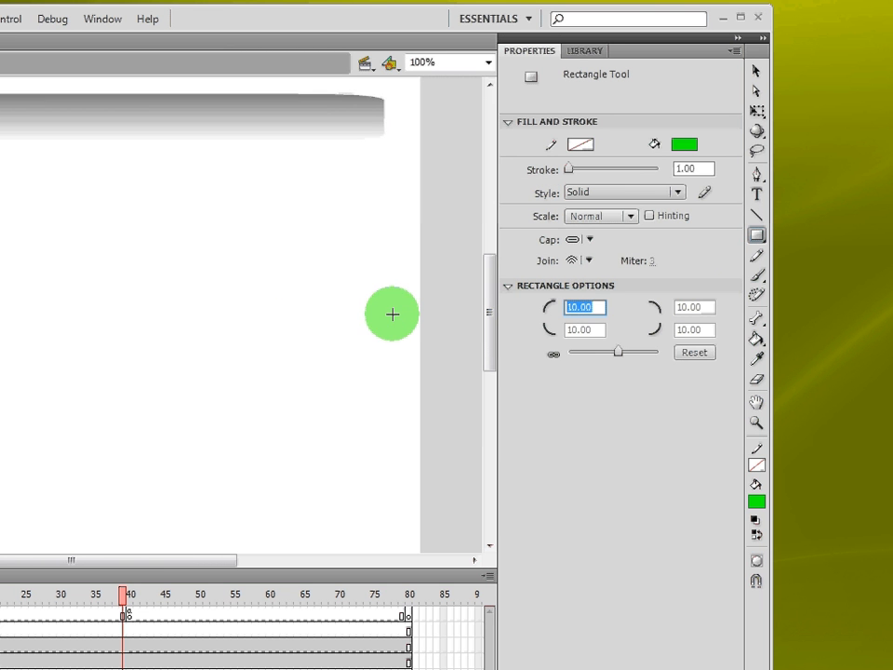
text(0)
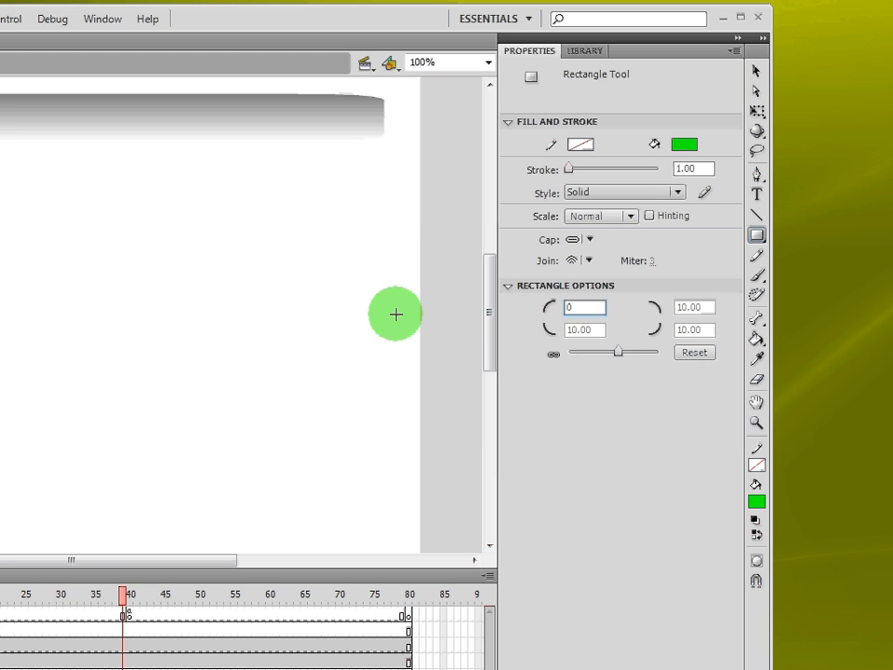
key(Return)
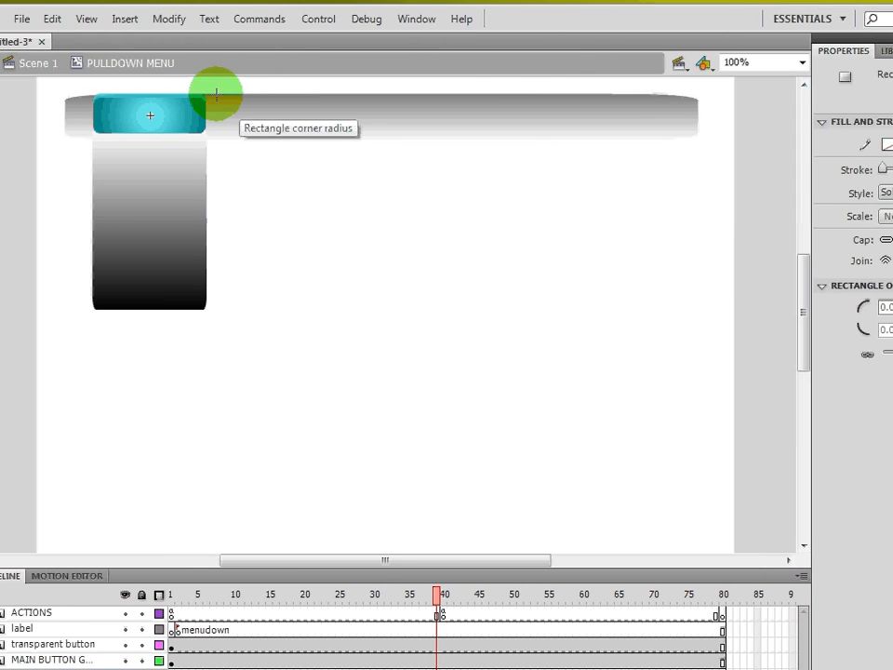
Draw green strokeless rectangles surrounding the main button and open dropdown on all four sides, and select the combined shape
drag(234, 130, 96, 311)
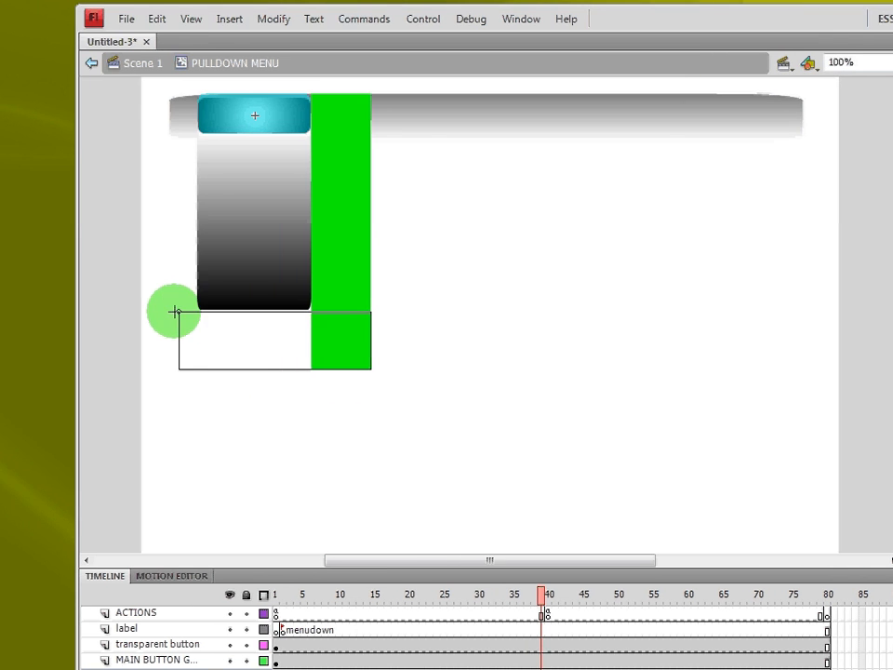
drag(176, 312, 145, 307)
drag(224, 307, 224, 308)
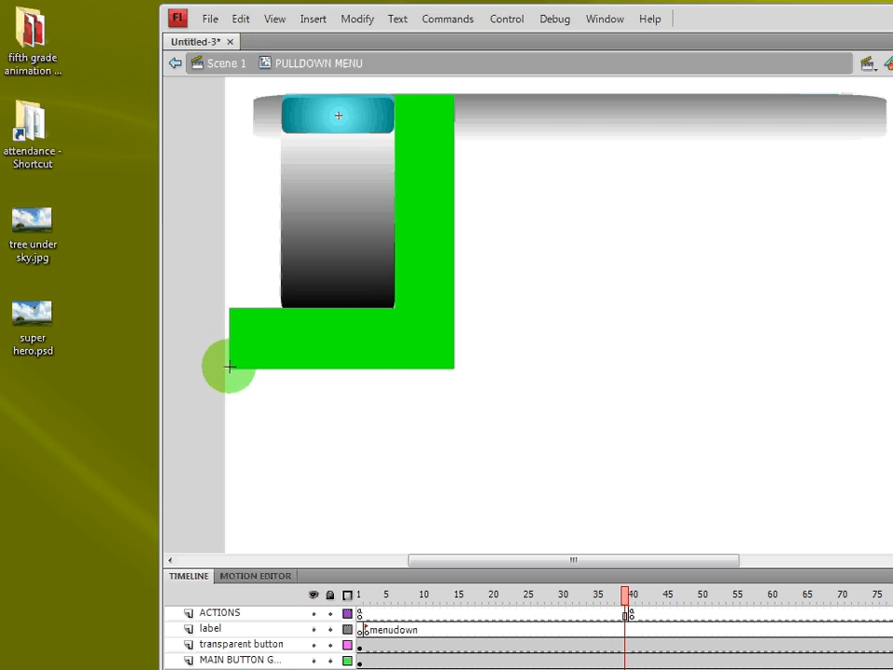
drag(229, 365, 455, 51)
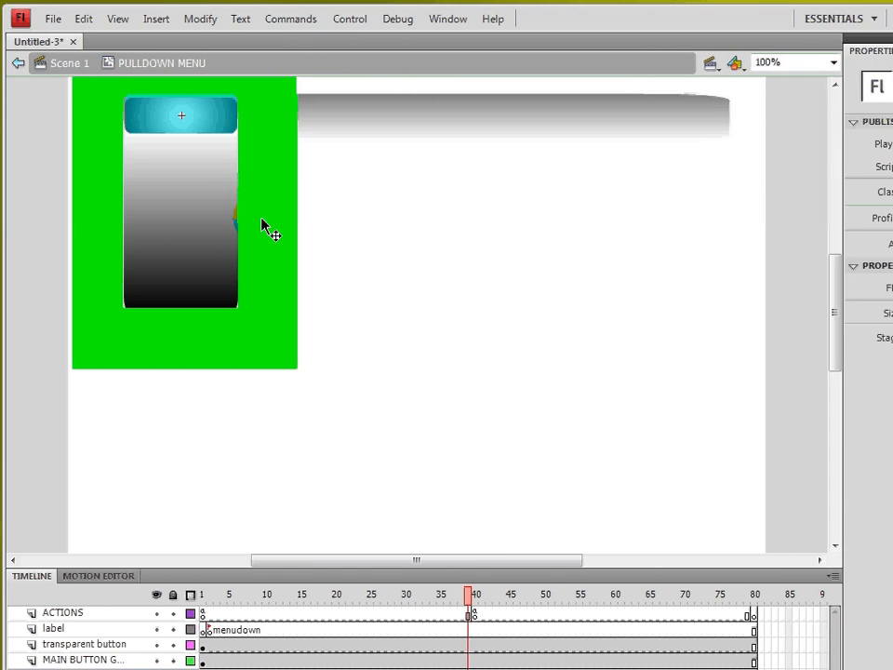
click(244, 225)
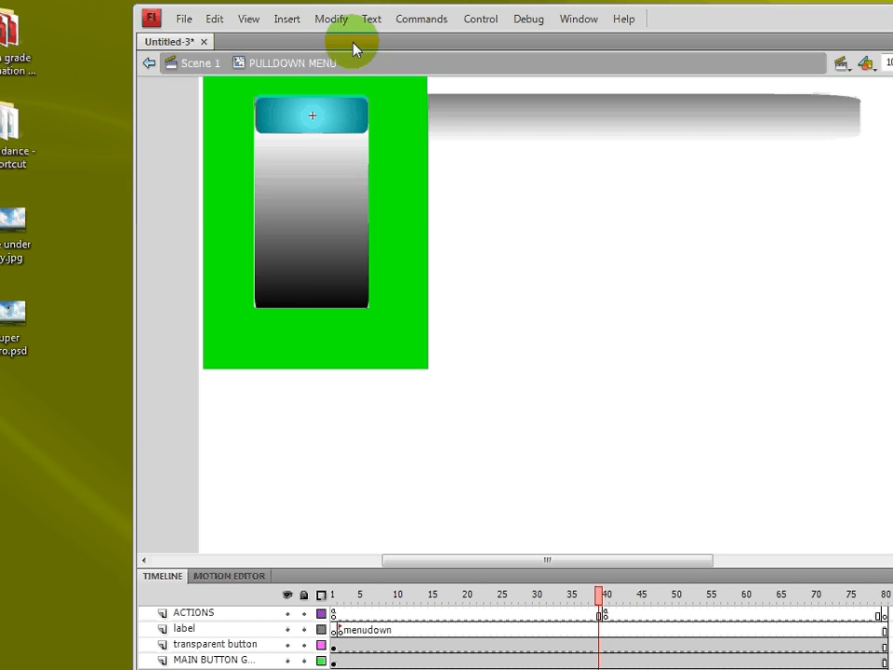
click(396, 118)
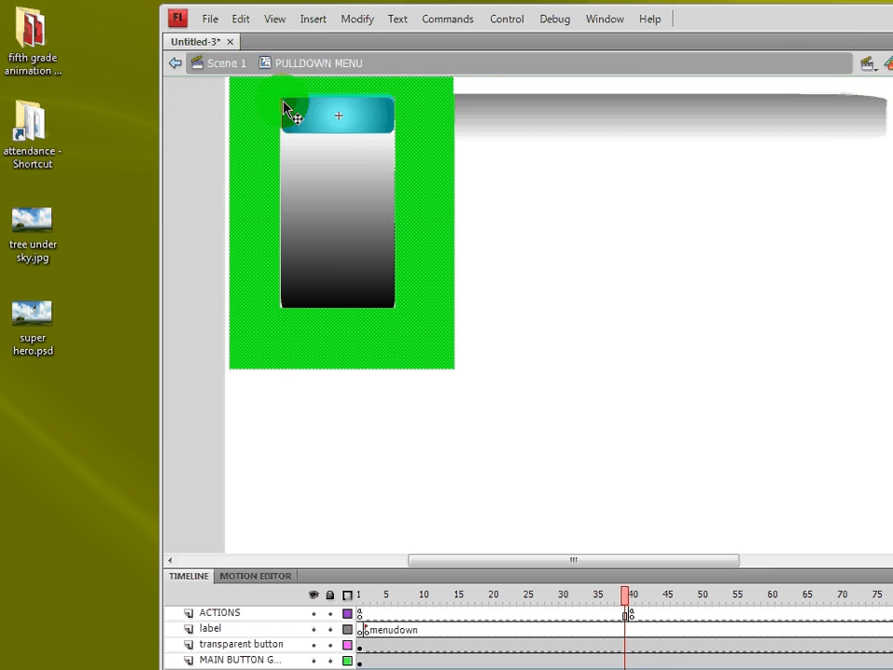
right_click(422, 150)
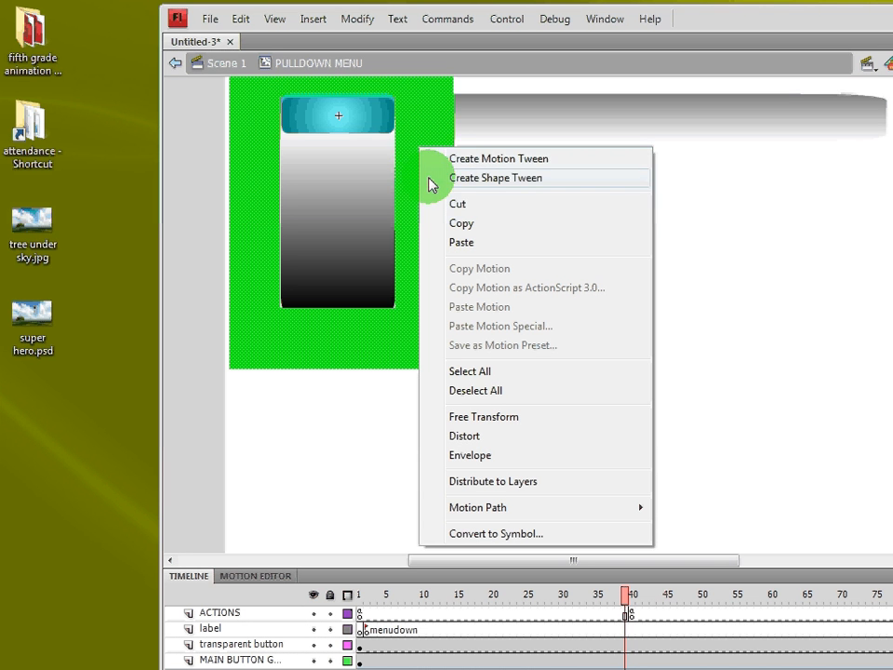
click(363, 344)
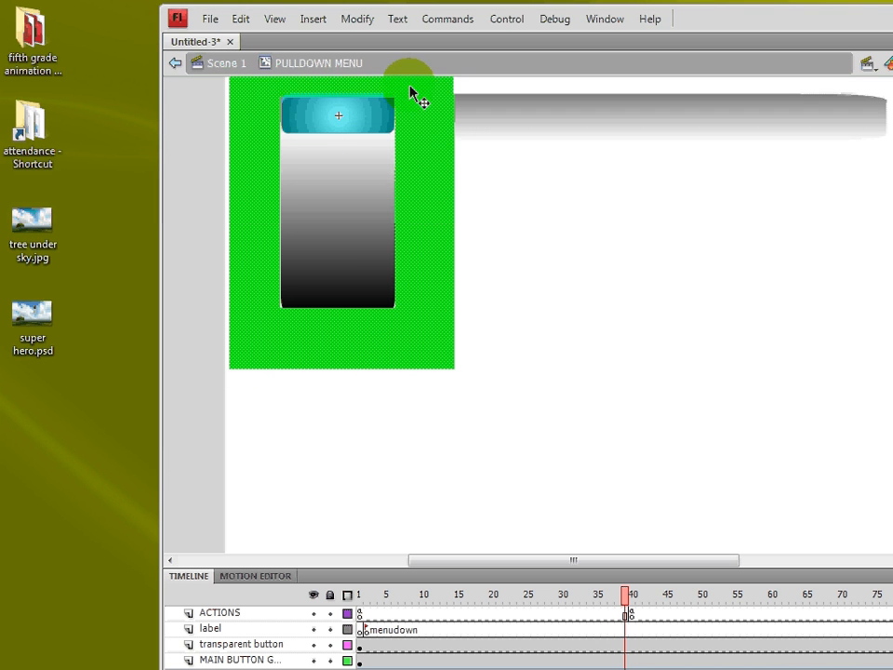
right_click(408, 304)
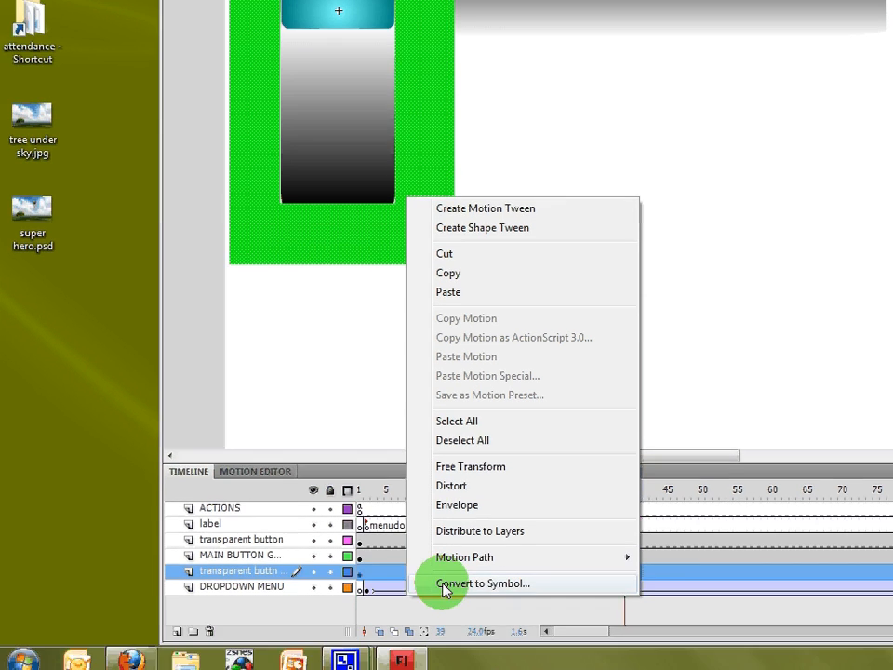
click(442, 590)
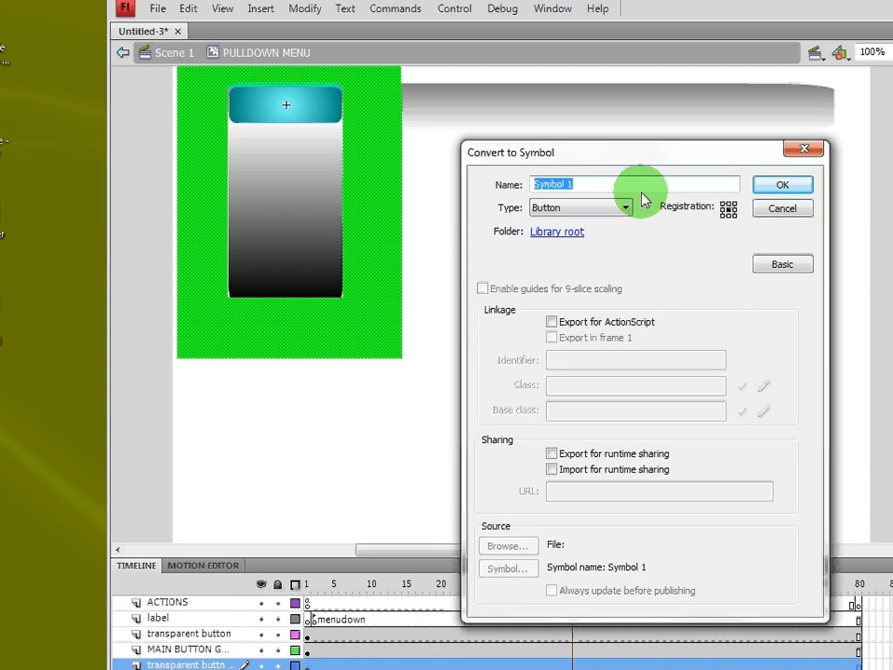
text(pj)
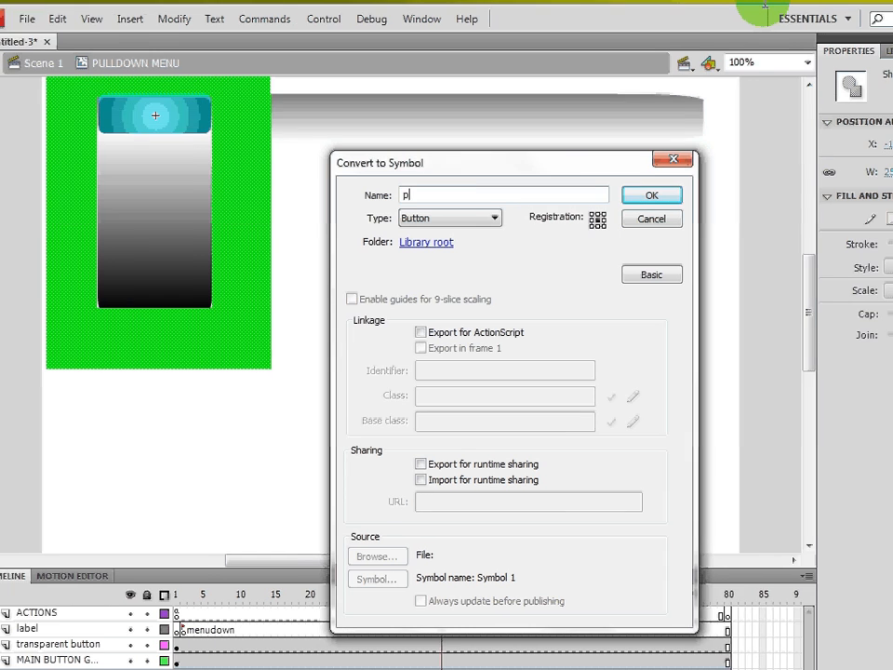
key(BackSpace)
key(BackSpace)
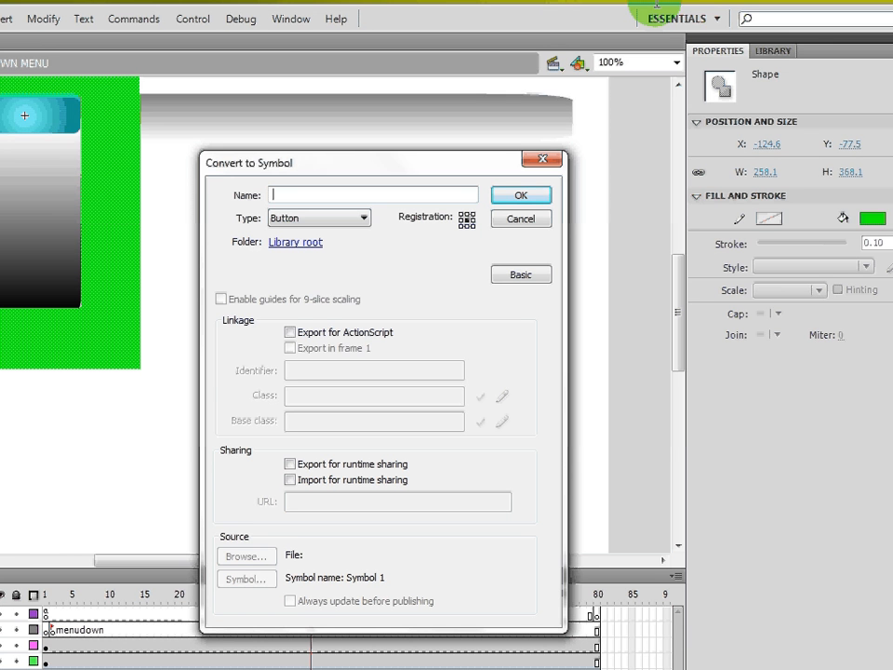
text(button up)
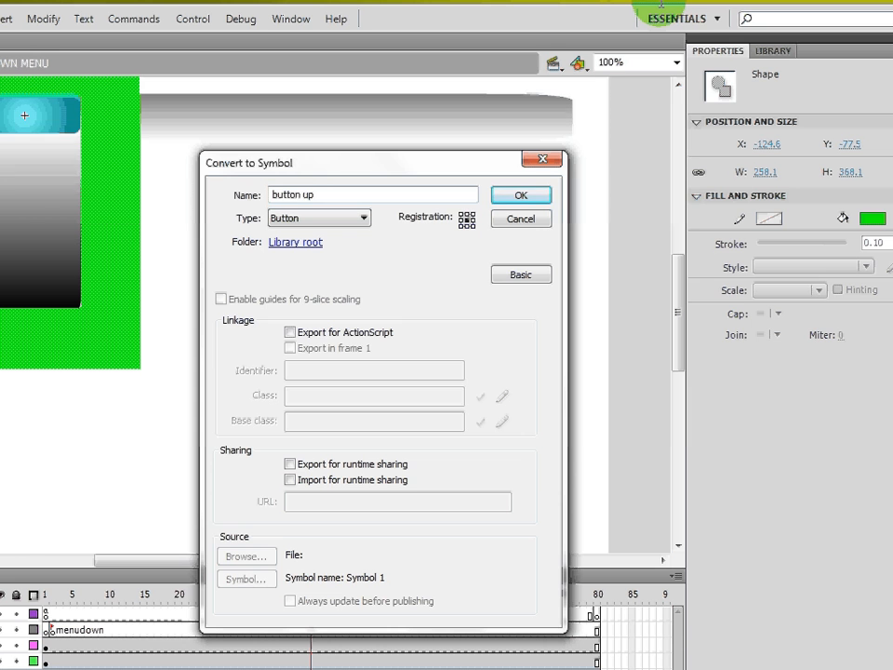
key(Return)
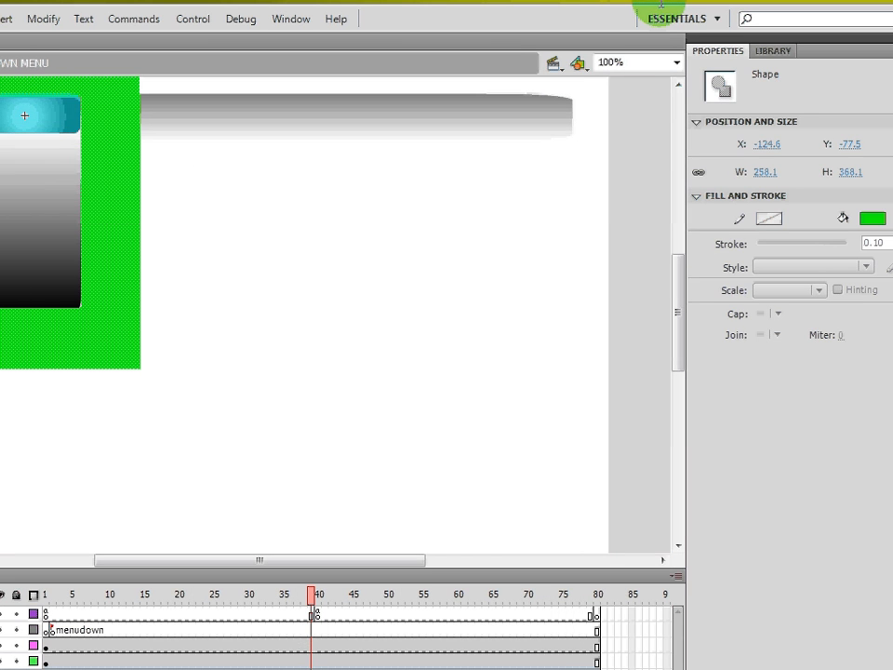
click(722, 51)
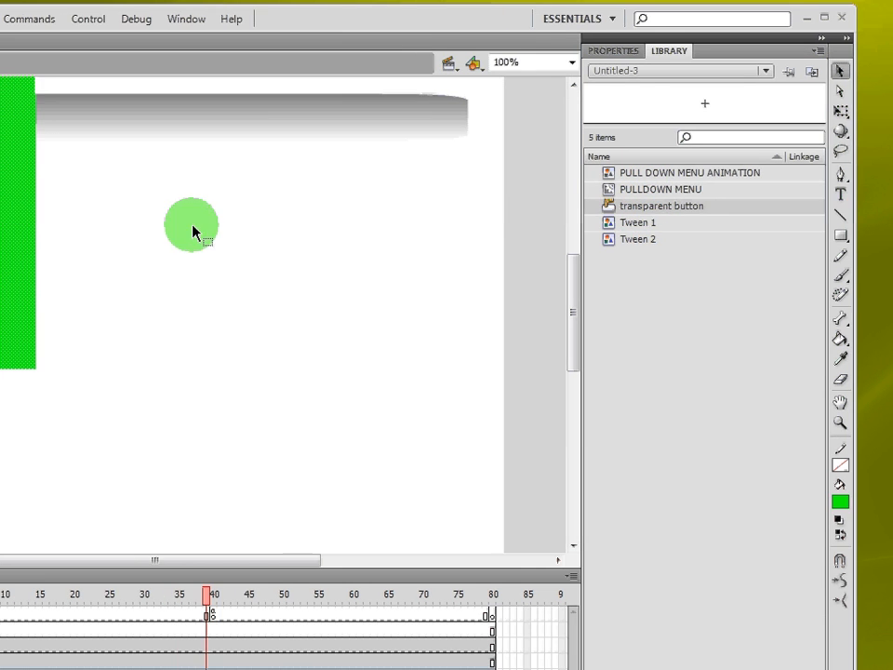
Convert the green surrounding shape to a Button symbol named "pull out menu animation"
right_click(67, 253)
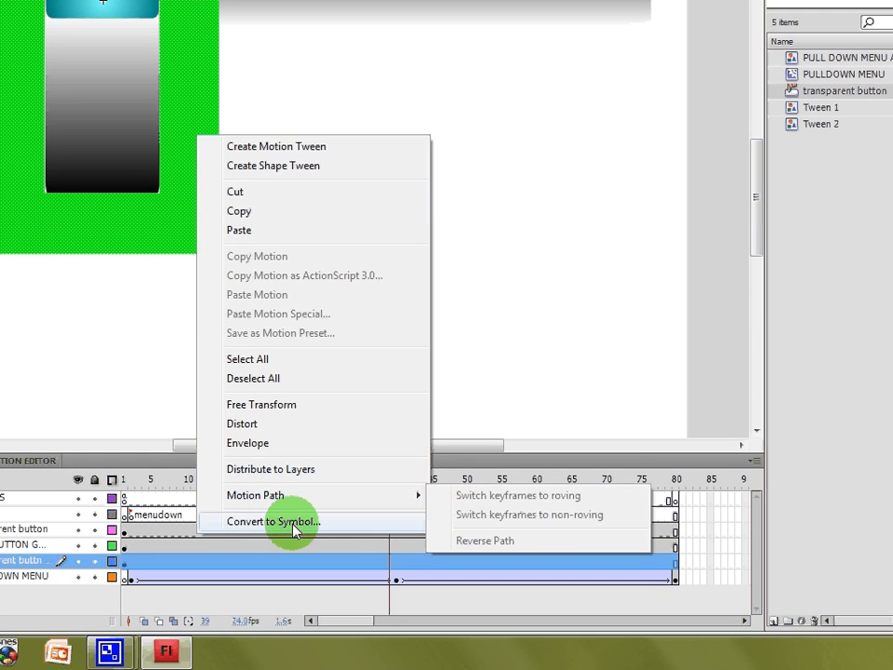
click(290, 588)
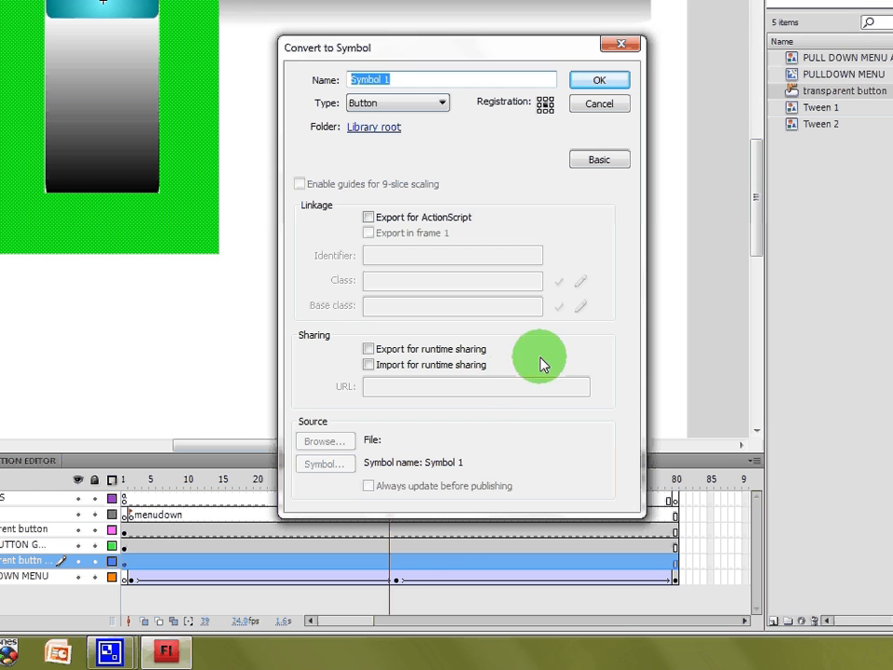
text(pull out)
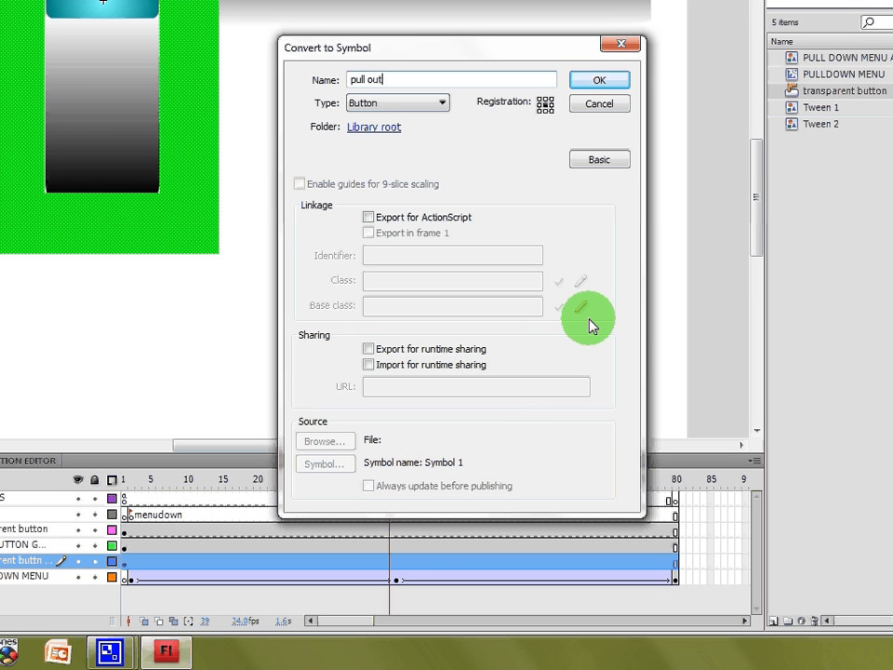
text( menu an)
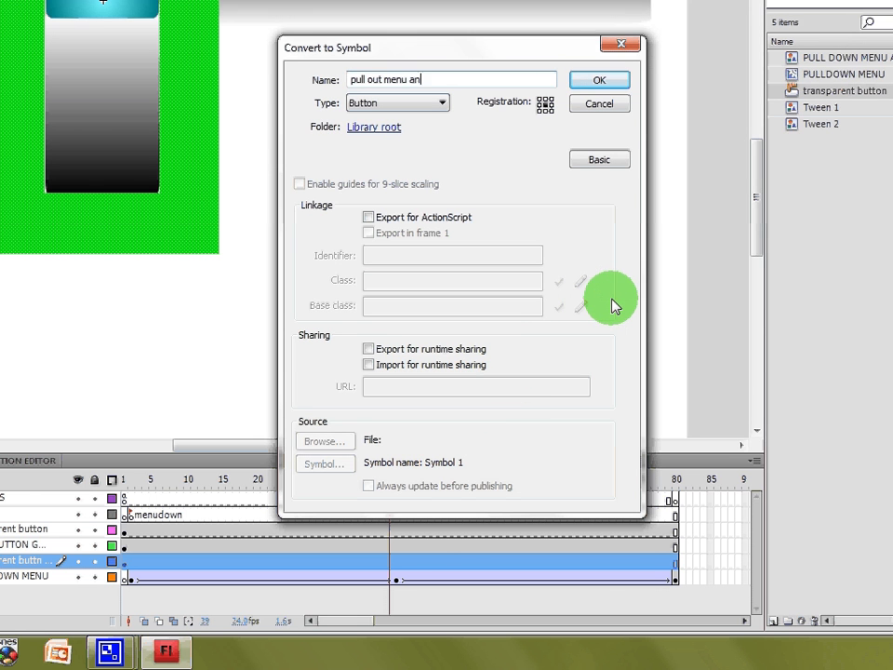
text(imation)
key(Return)
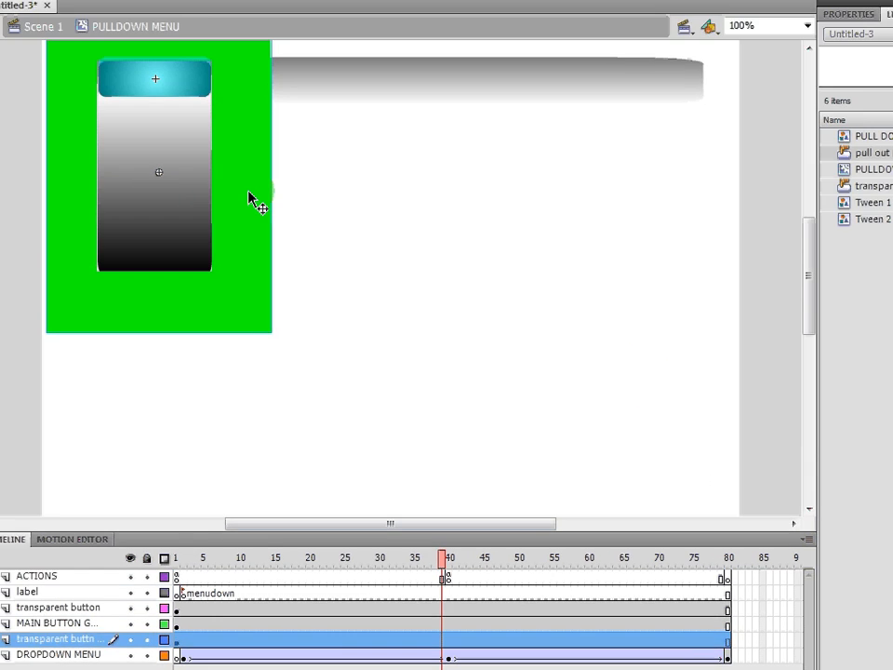
Move the green shape's keyframe from Up to Hit inside the pull out menu animation button, and return to PULLDOWN MENU
double_click(263, 190)
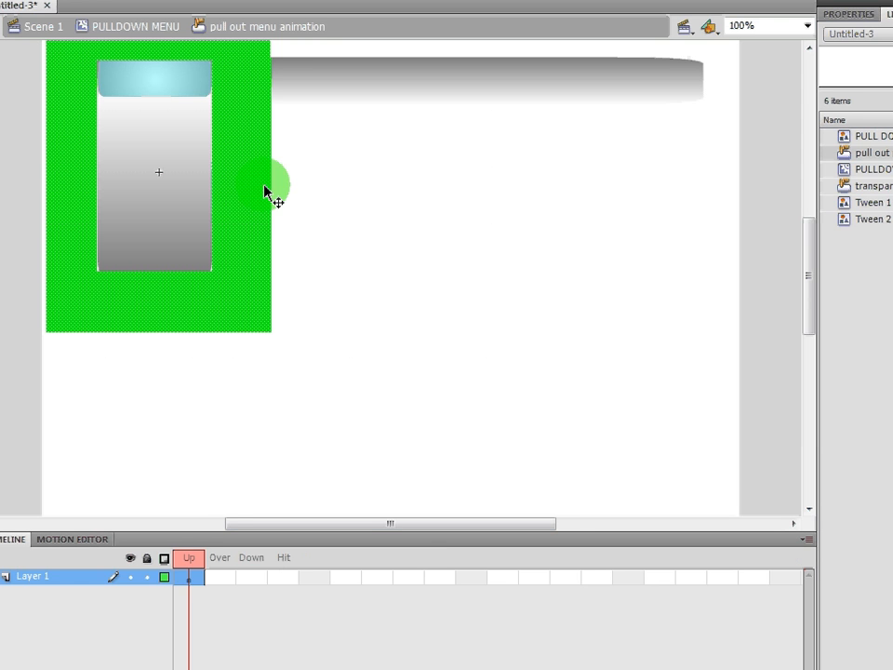
click(190, 578)
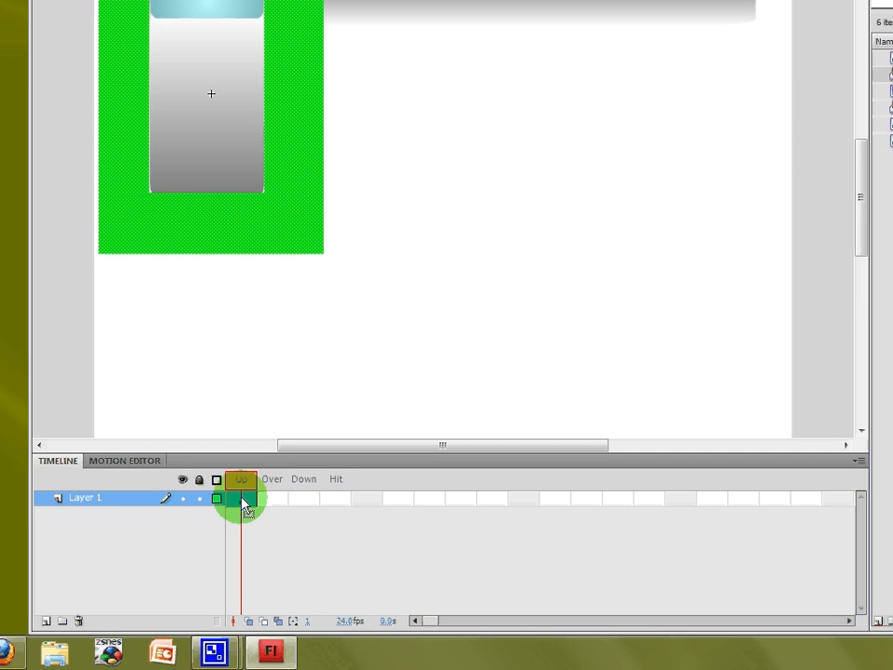
click(330, 503)
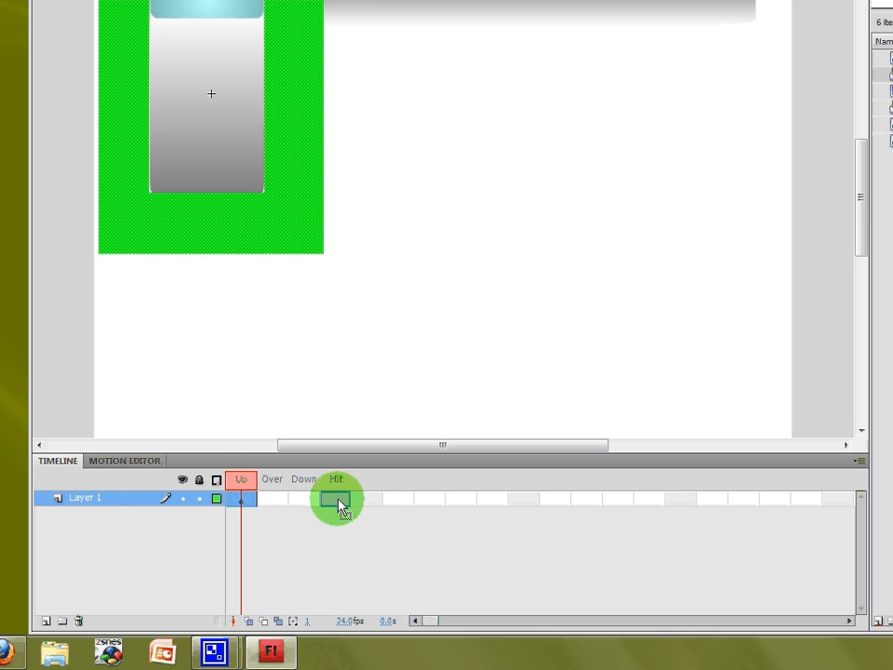
key(F6)
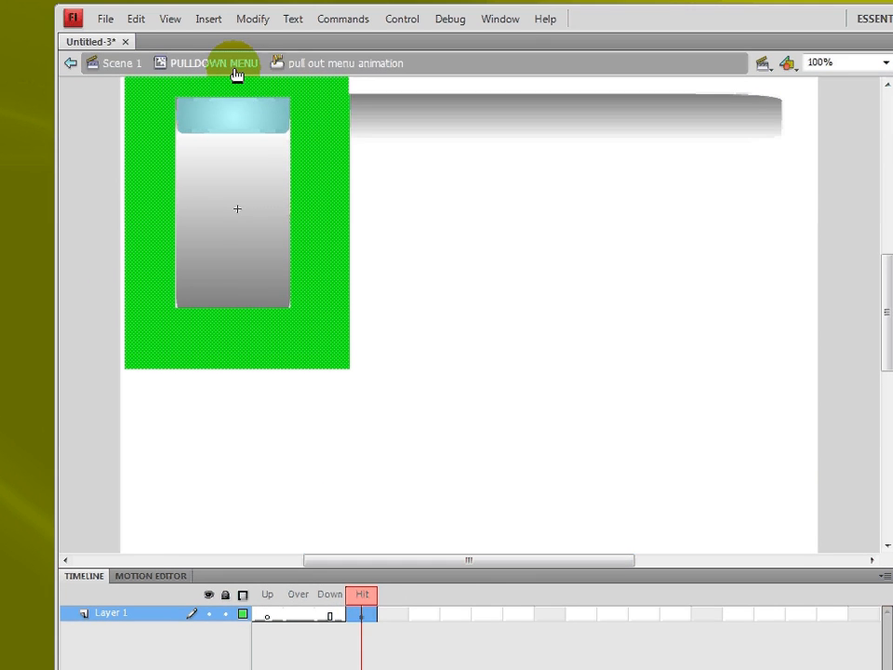
click(237, 75)
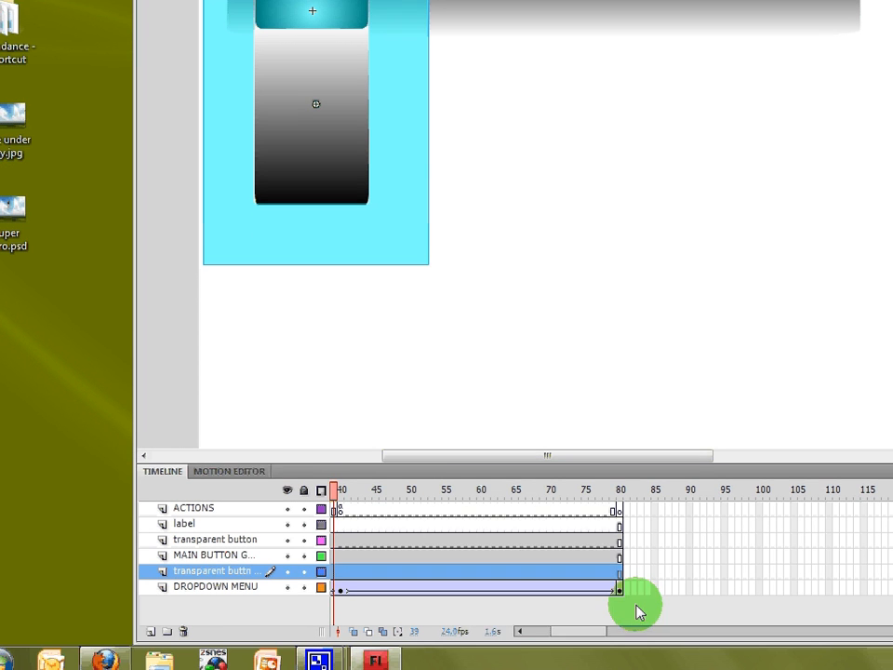
Insert a keyframe at frame 40 of the label layer
drag(580, 622, 548, 634)
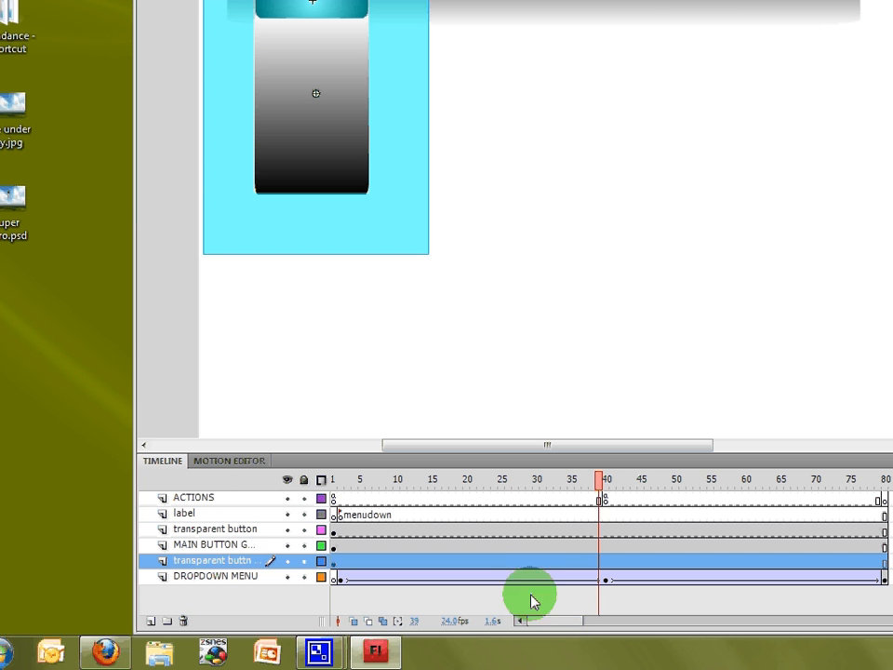
click(603, 511)
click(596, 483)
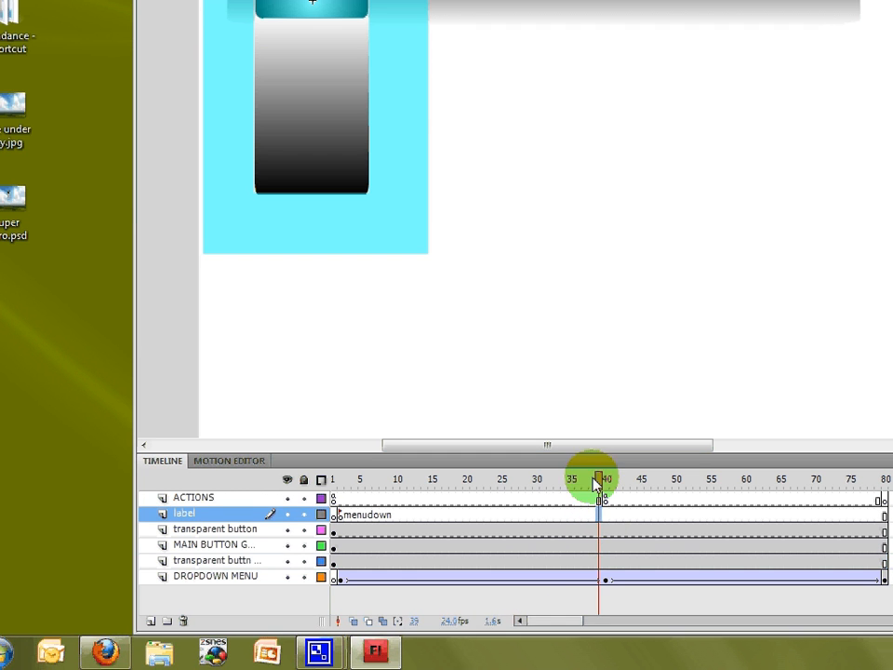
drag(598, 480, 606, 477)
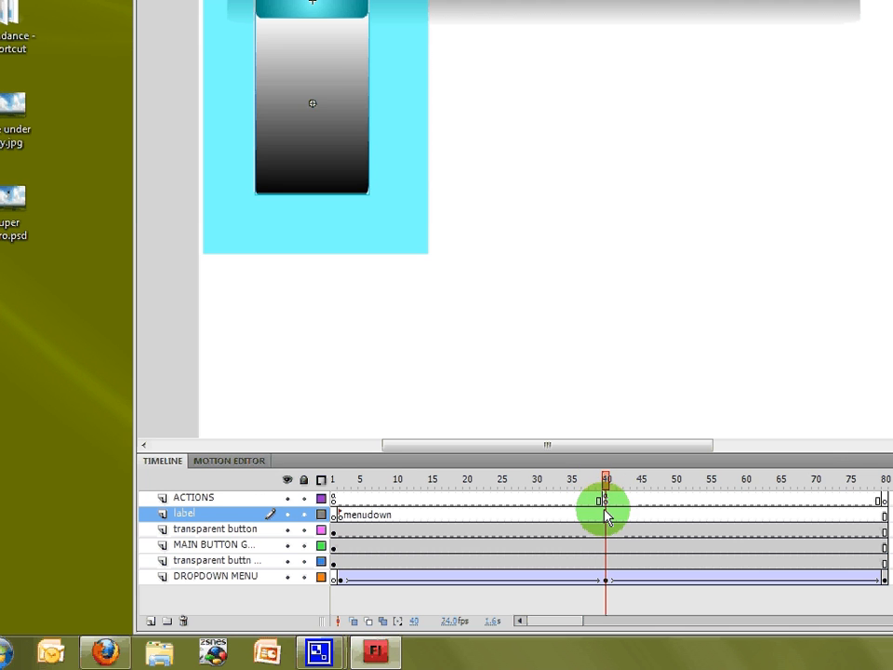
right_click(605, 514)
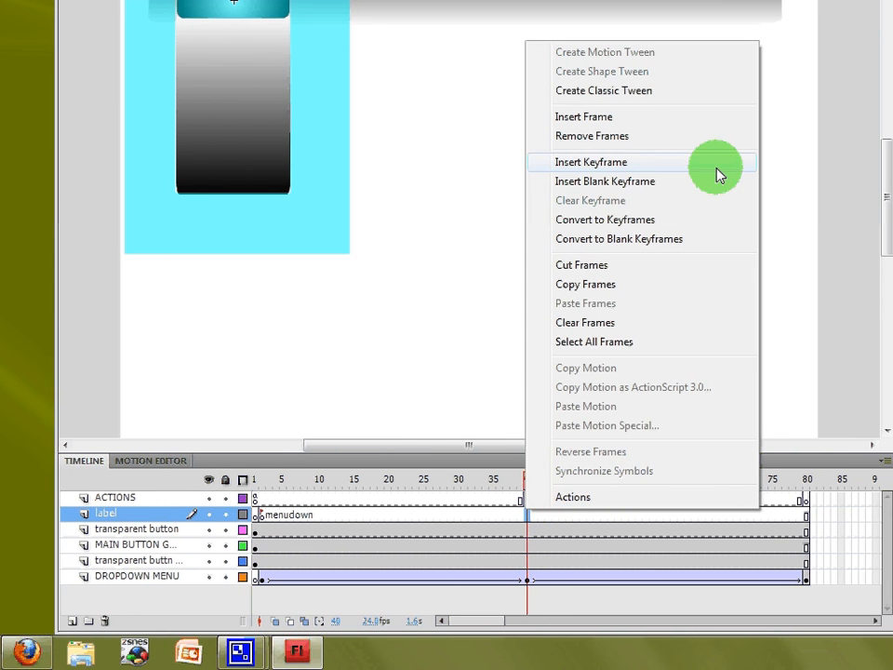
click(719, 175)
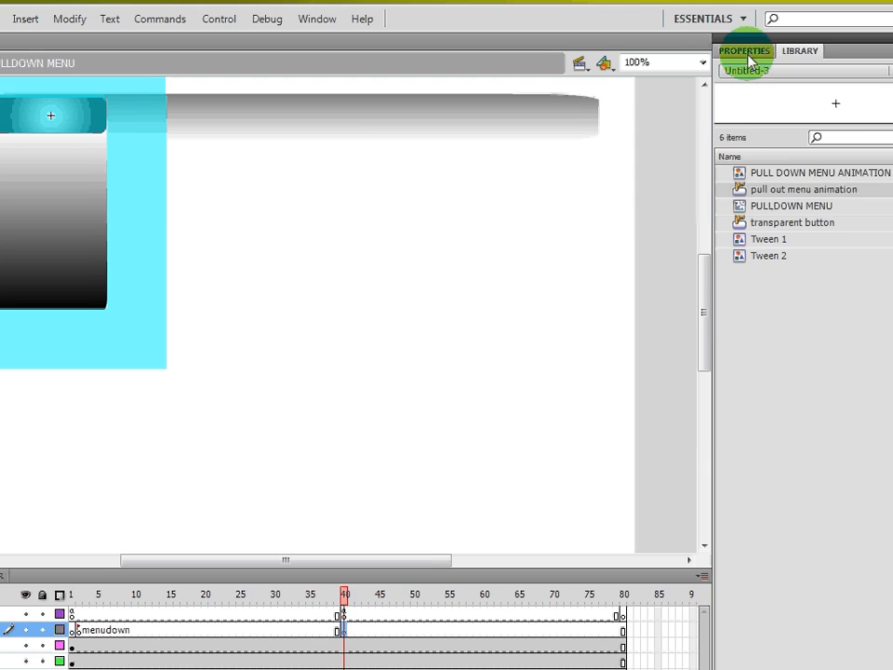
Give the label layer's frame 40 keyframe the frame label "menuup"
click(746, 52)
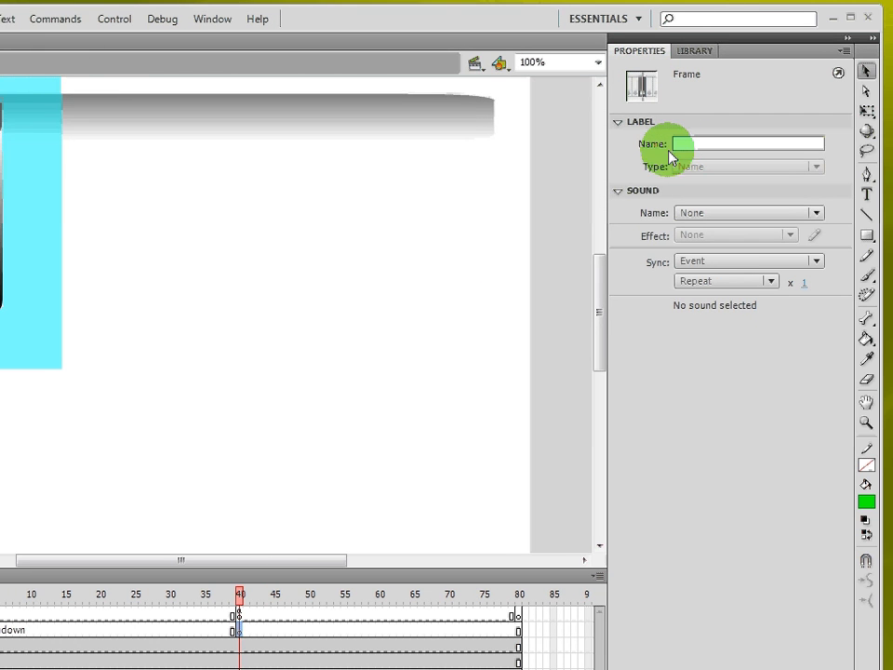
click(670, 146)
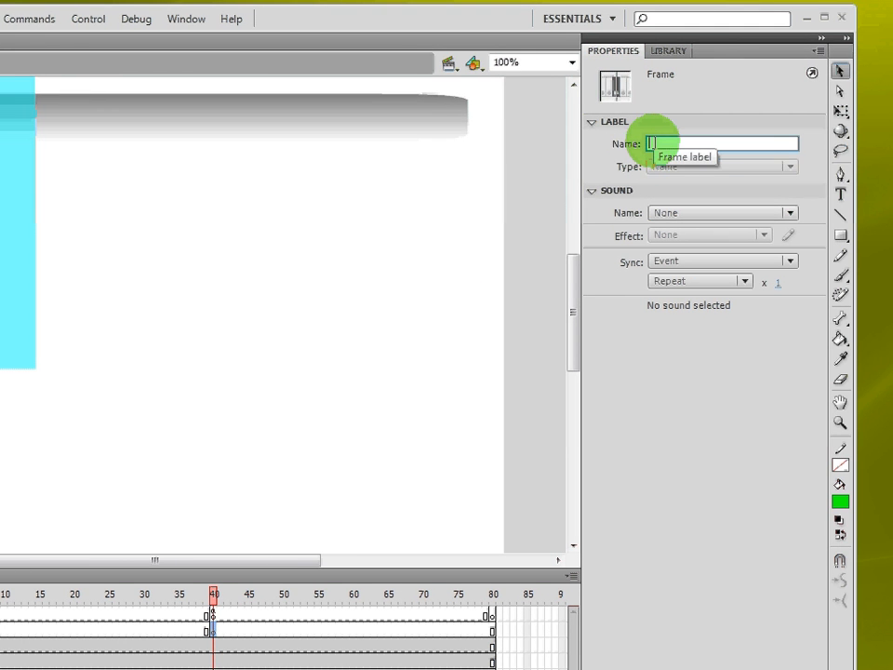
text(menu)
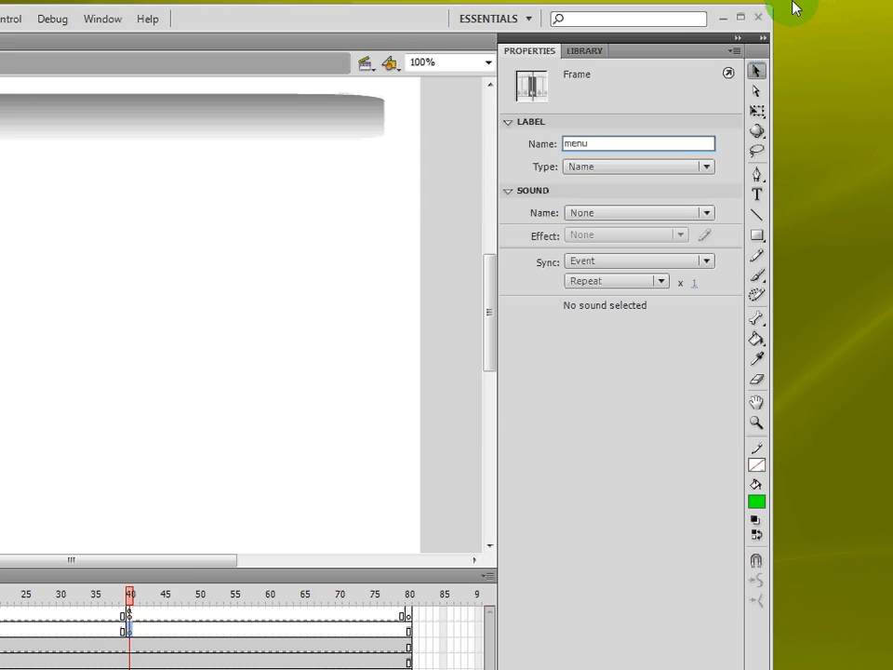
text(up)
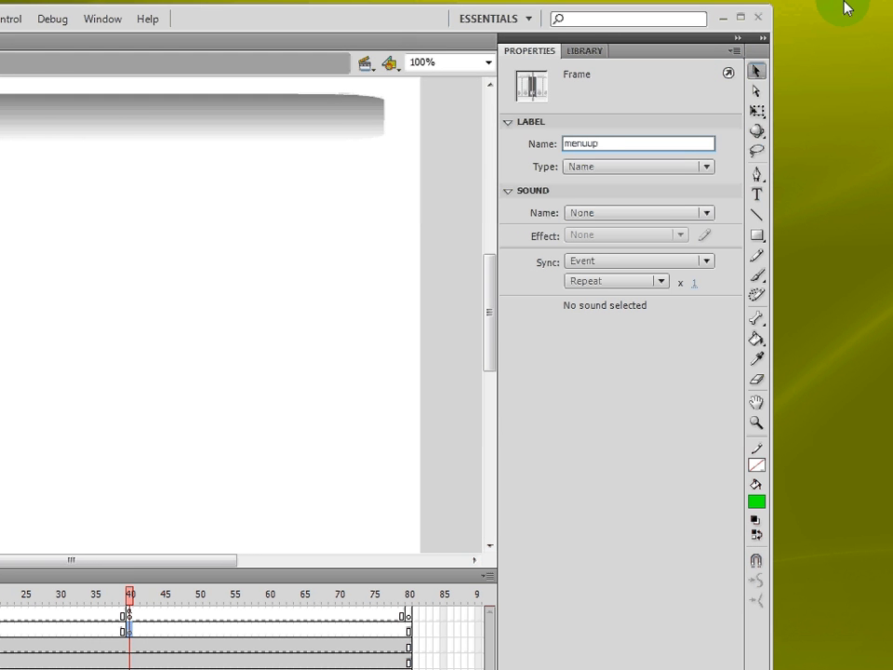
key(Return)
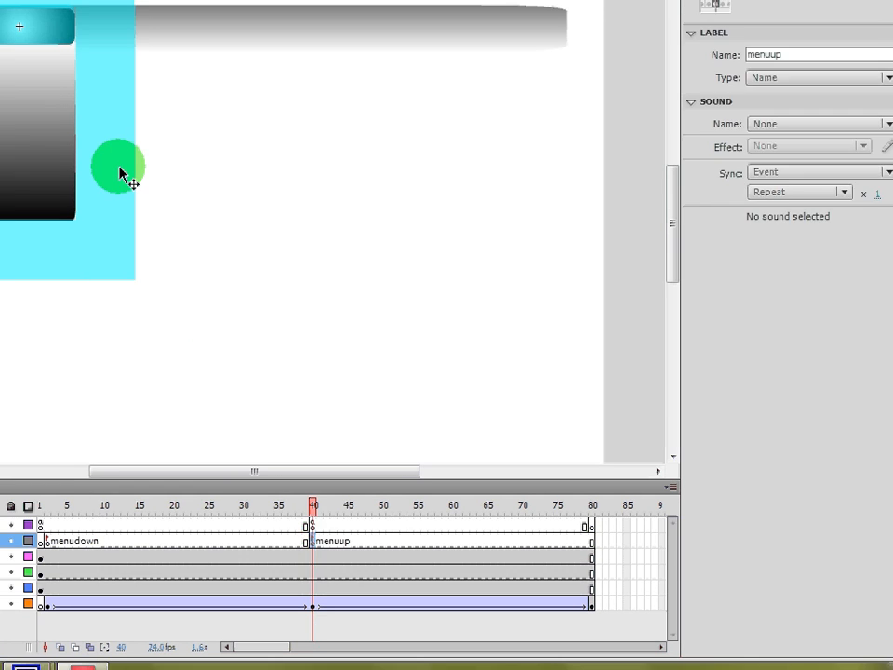
Start the surrounding button's action script with an empty on(rollOver){ } handler
click(121, 175)
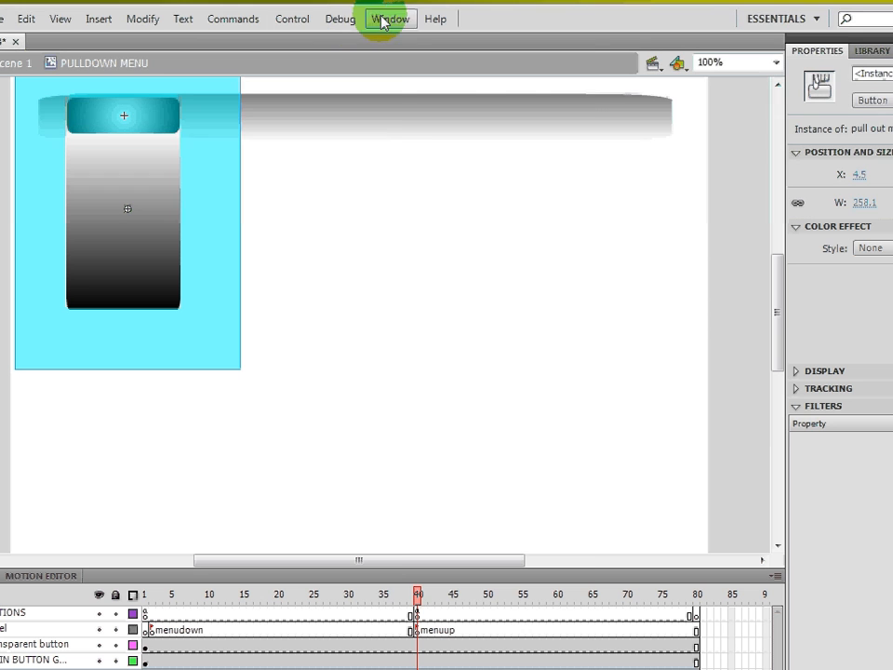
click(381, 8)
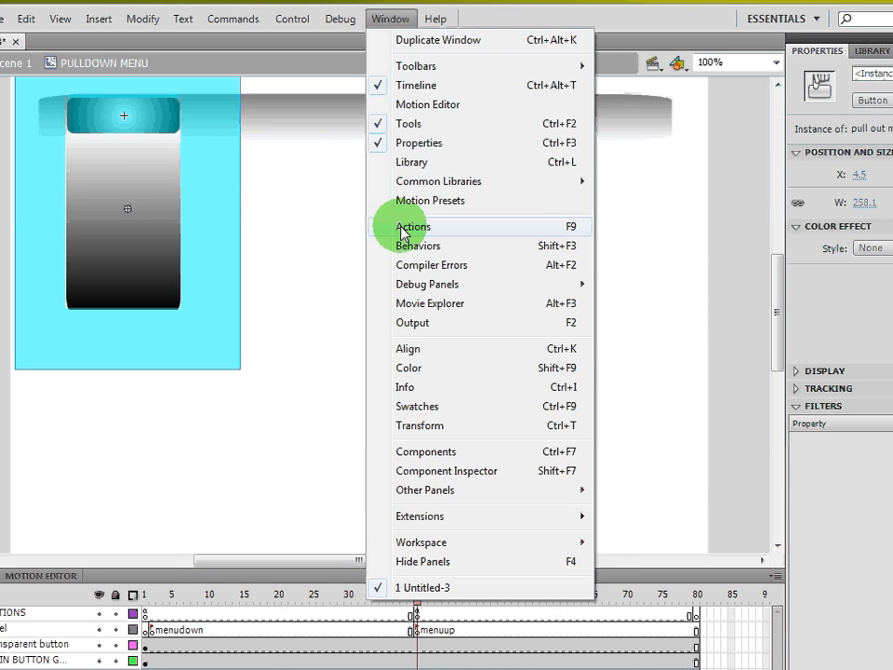
click(402, 229)
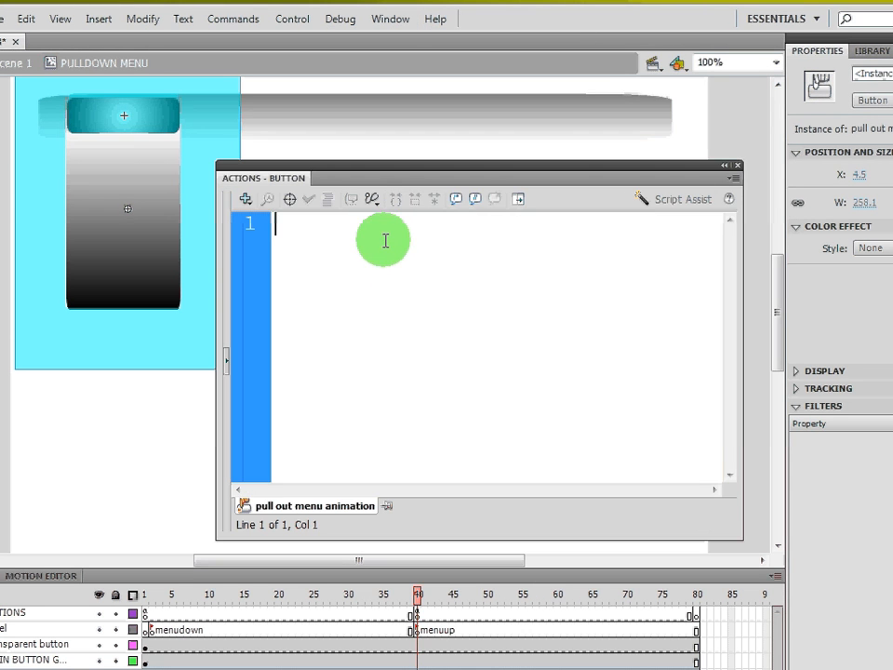
text(o)
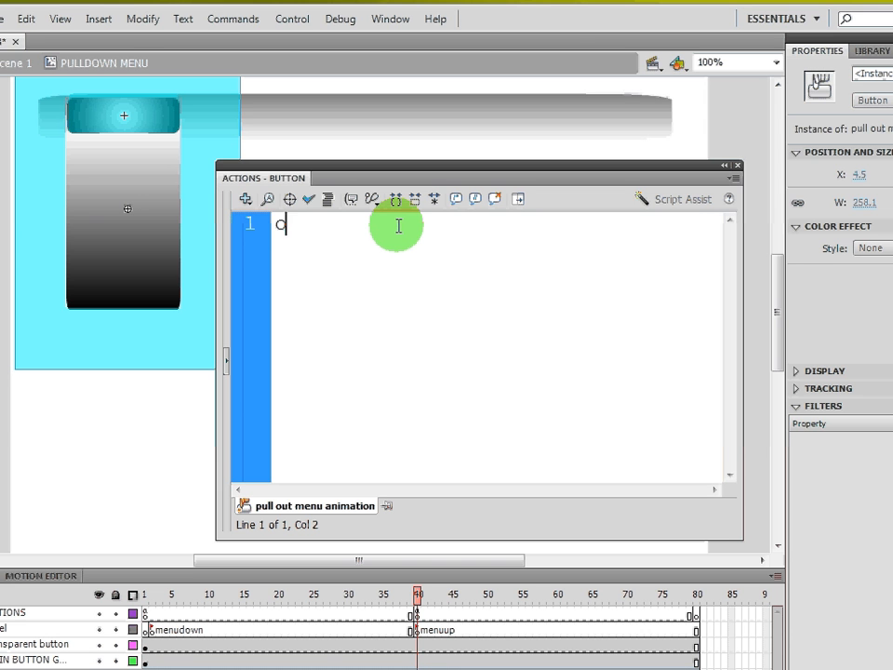
text(n(rollo)
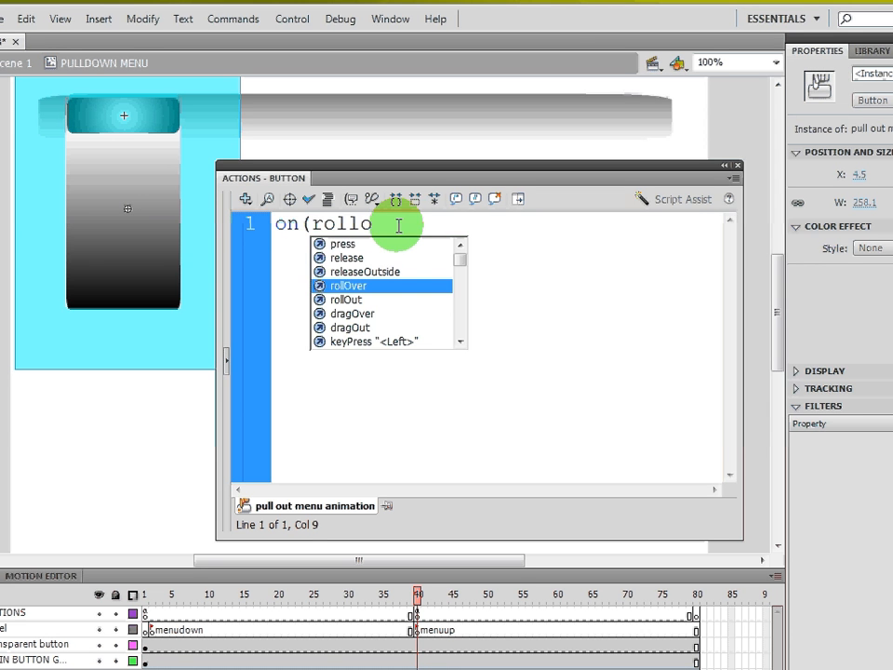
key(BackSpace)
text(Over))
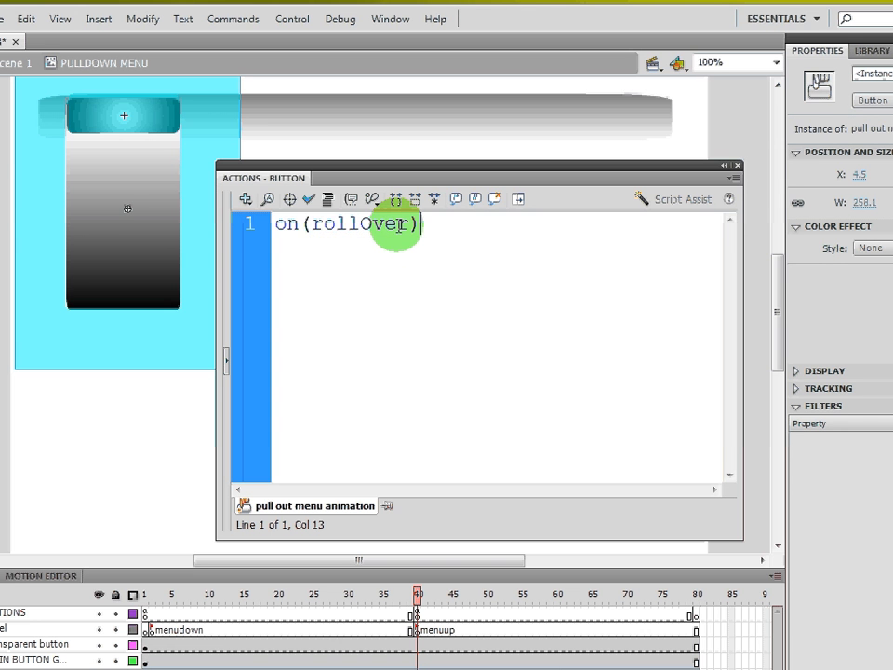
text({)
key(Return)
key(Return)
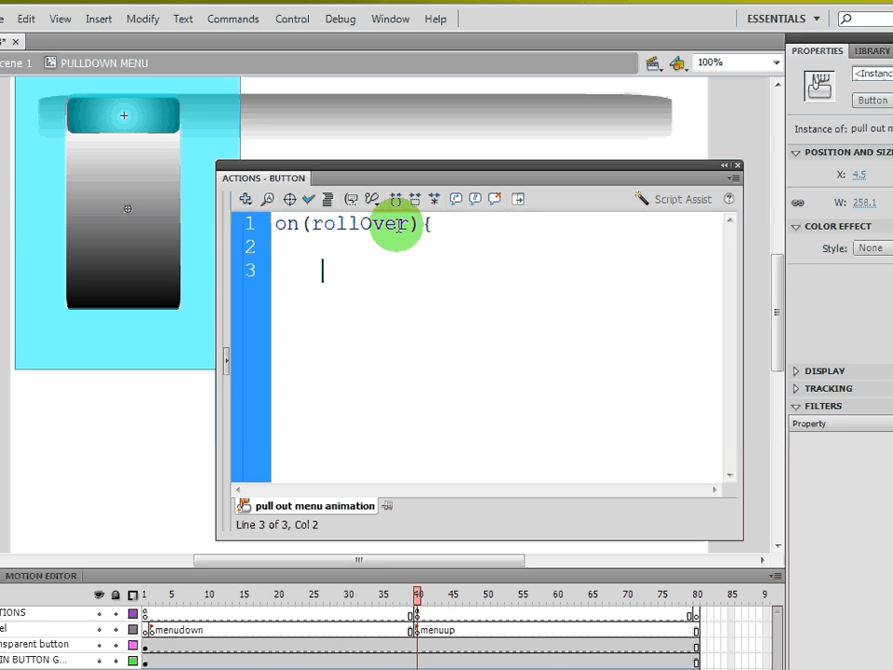
text(})
Add gotoAndPlay("menuup"); inside the surrounding button's rollOver handler and close the script editor
text(gotoA e)
key(BackSpace)
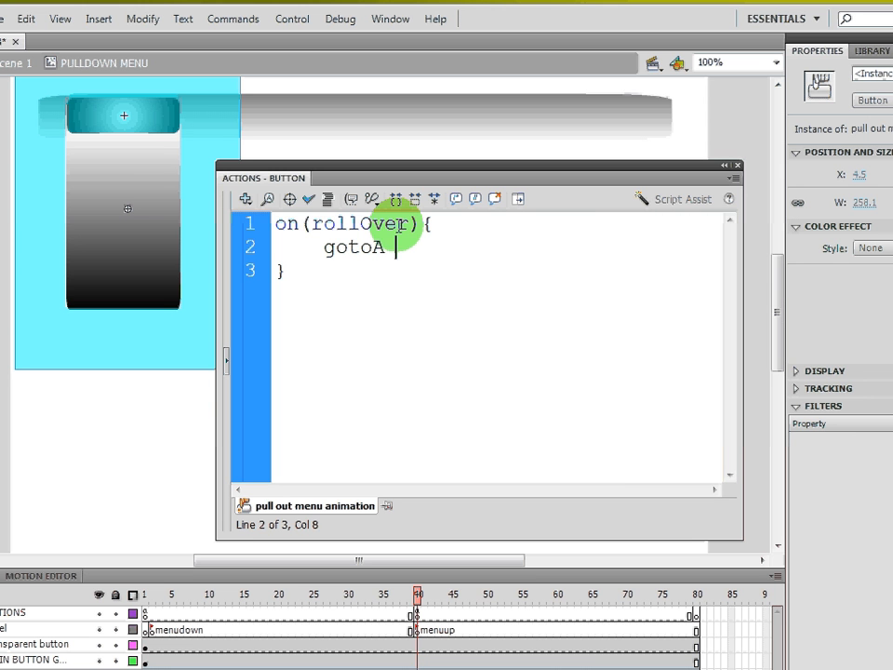
key(BackSpace)
text(ndPlay)
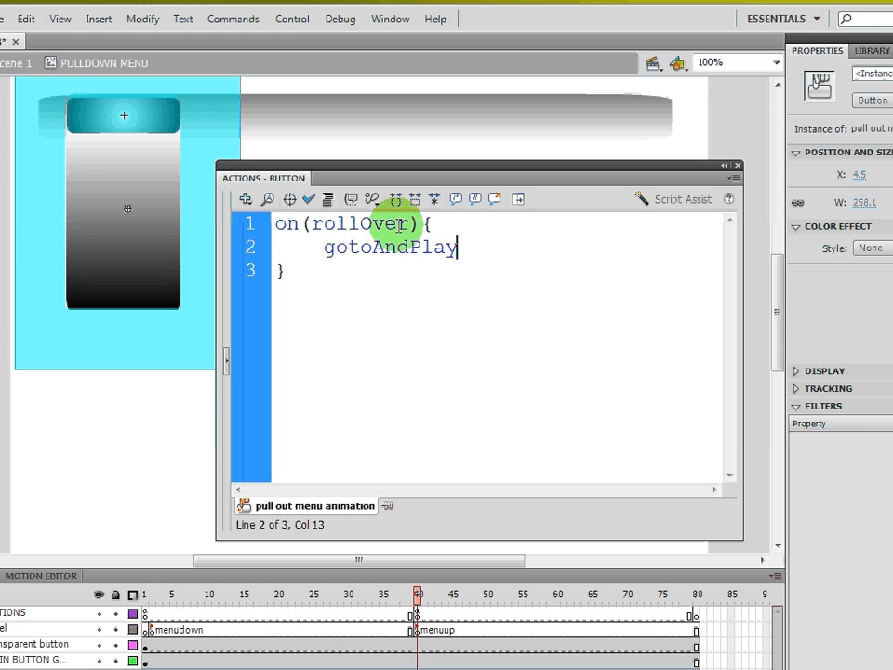
text((m)
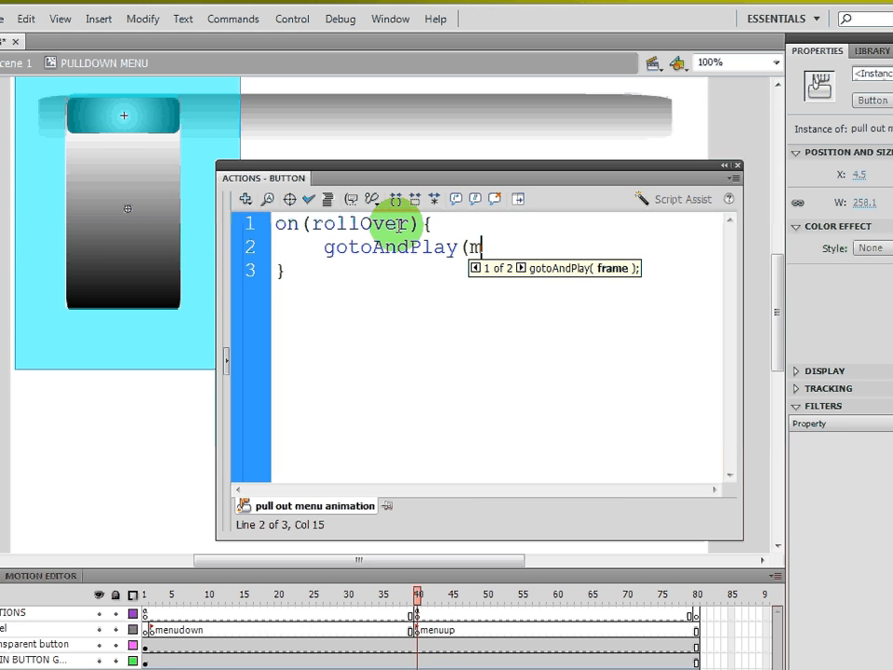
key(BackSpace)
text("menu)
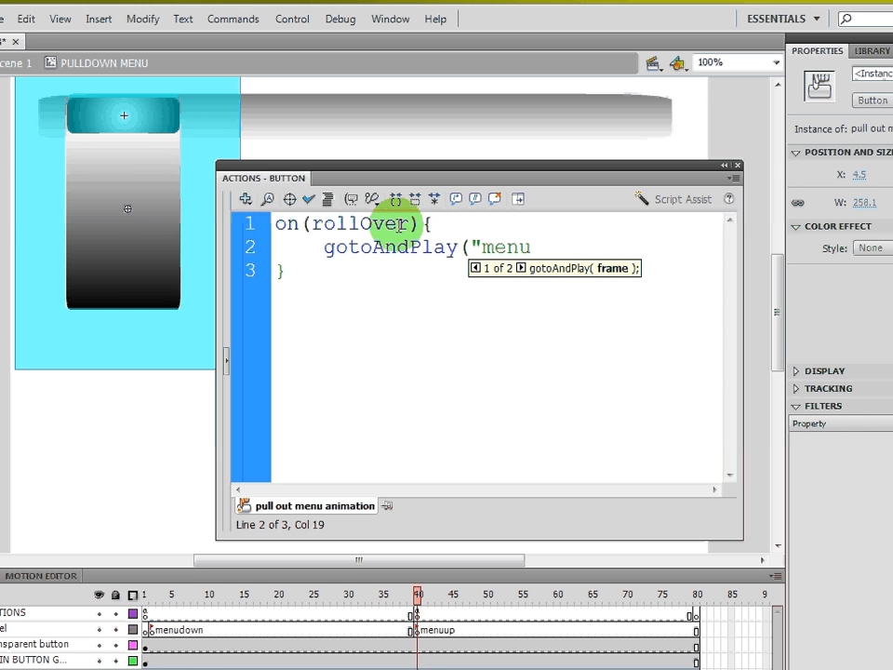
text(up");)
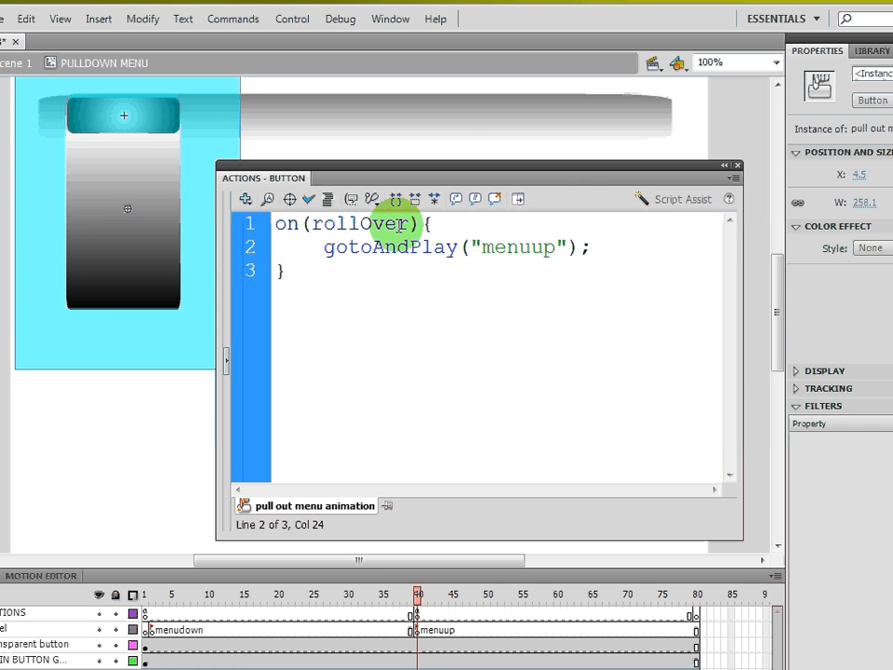
click(734, 178)
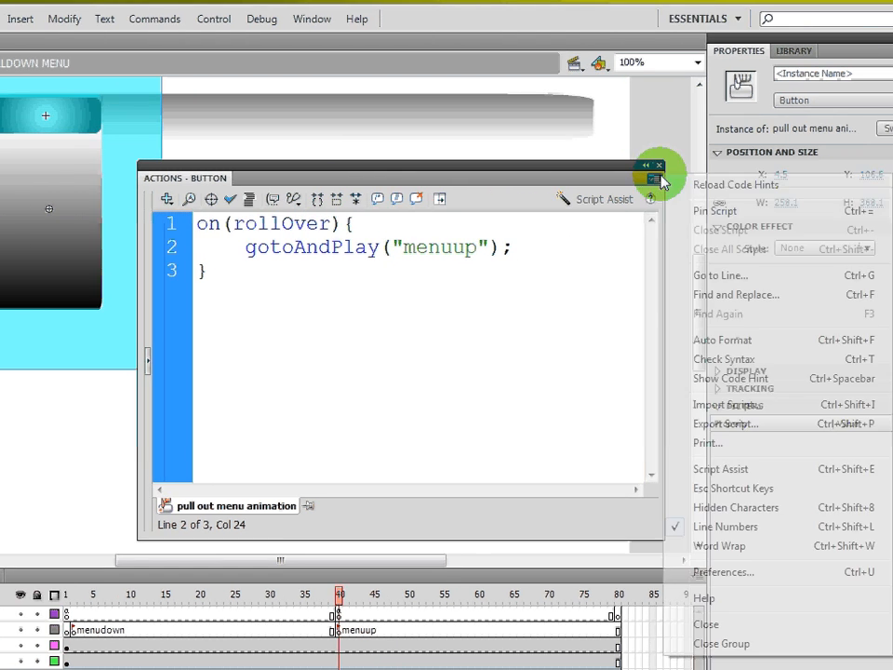
click(659, 166)
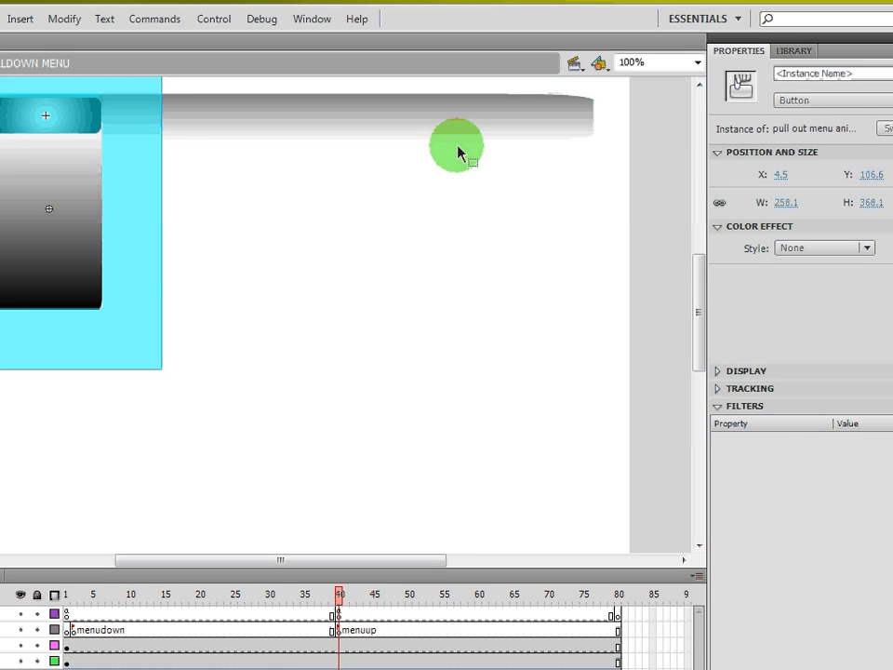
Test the movie by rolling over the main button and moving off the open dropdown, and close the preview
key(ctrl+Return)
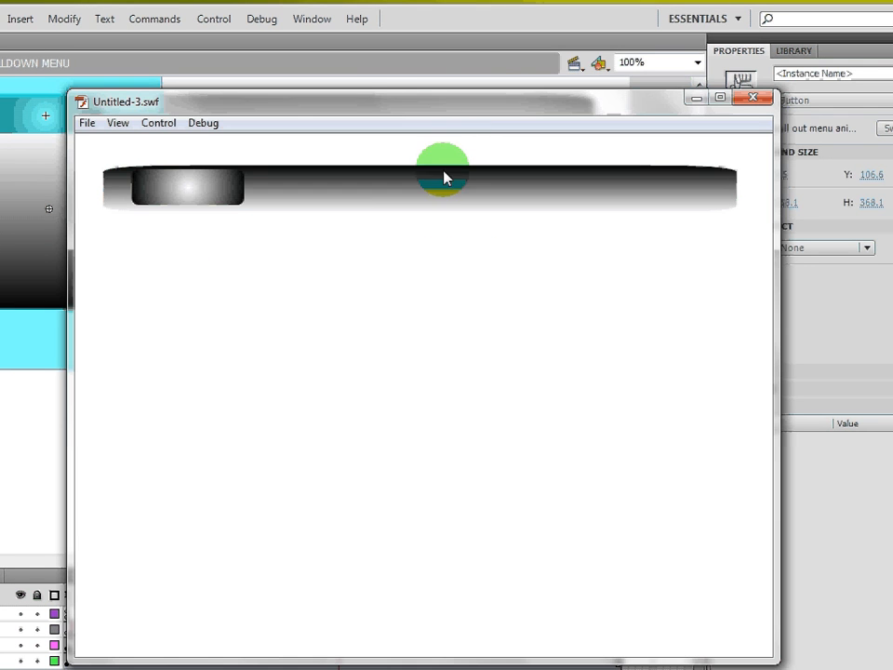
mouse_move(183, 189)
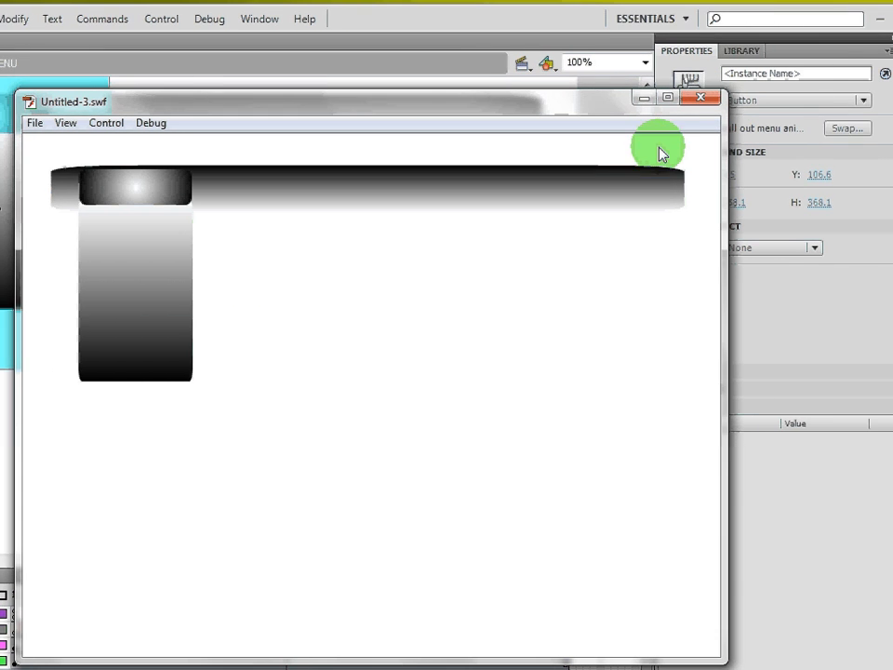
click(730, 101)
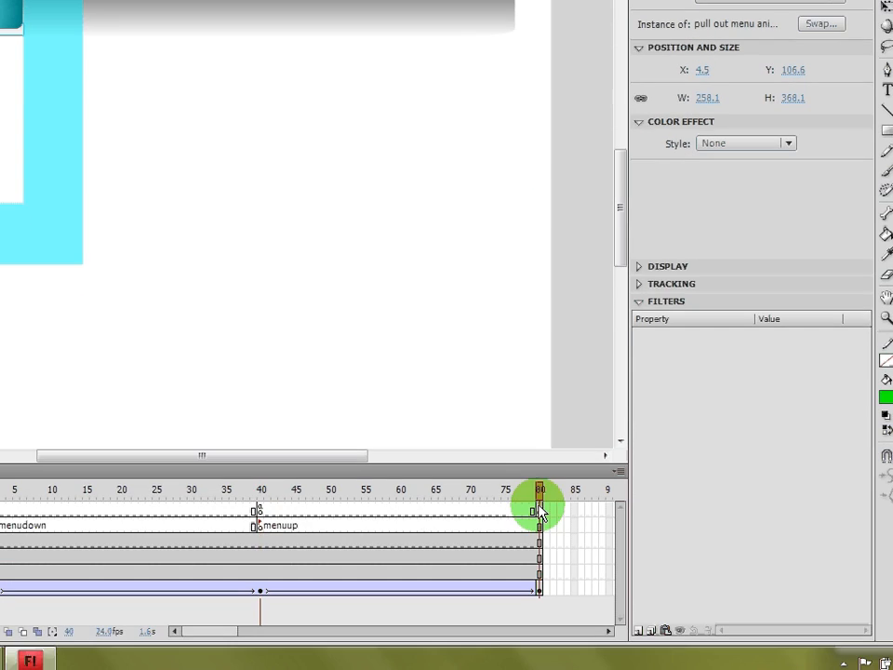
Scrub the playhead back to around frame 38 and forward to frame 80 to review the dropdown's closing animation
click(540, 537)
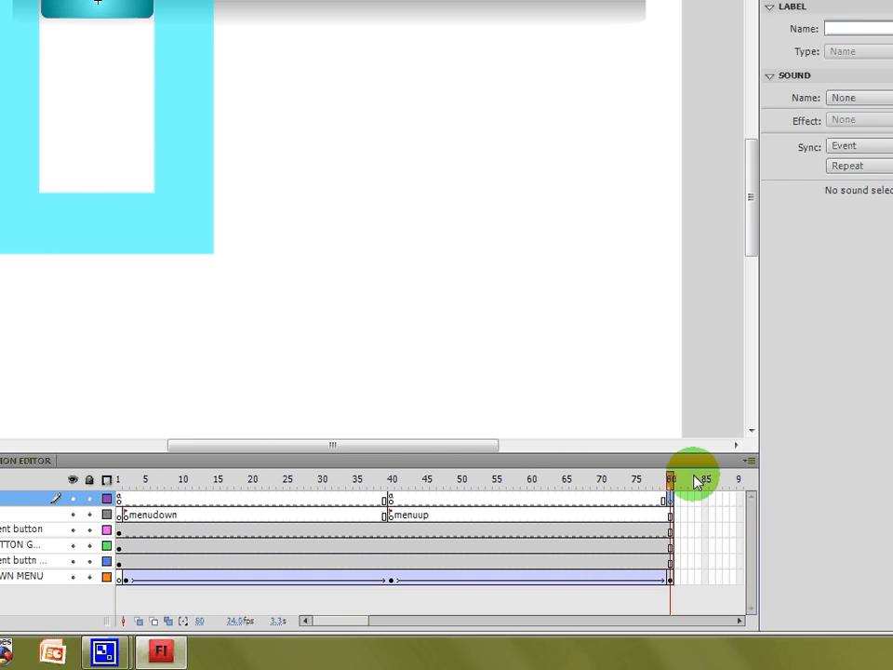
drag(668, 479, 360, 503)
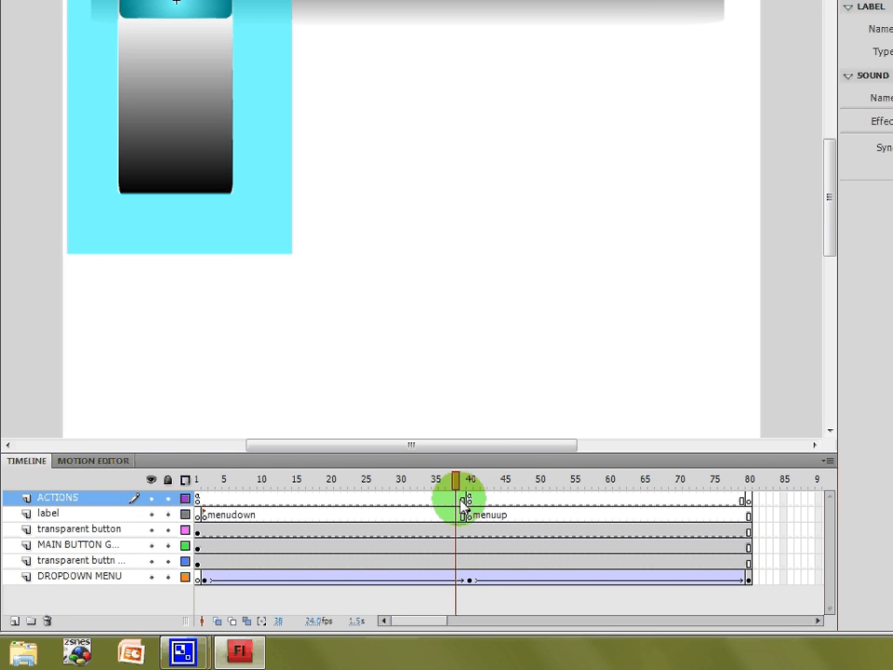
drag(465, 505, 711, 546)
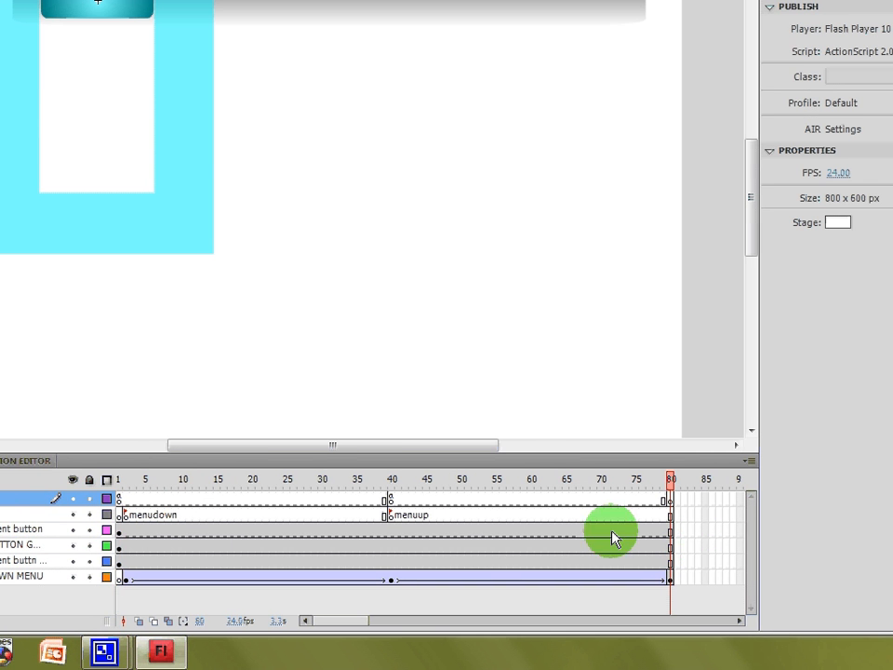